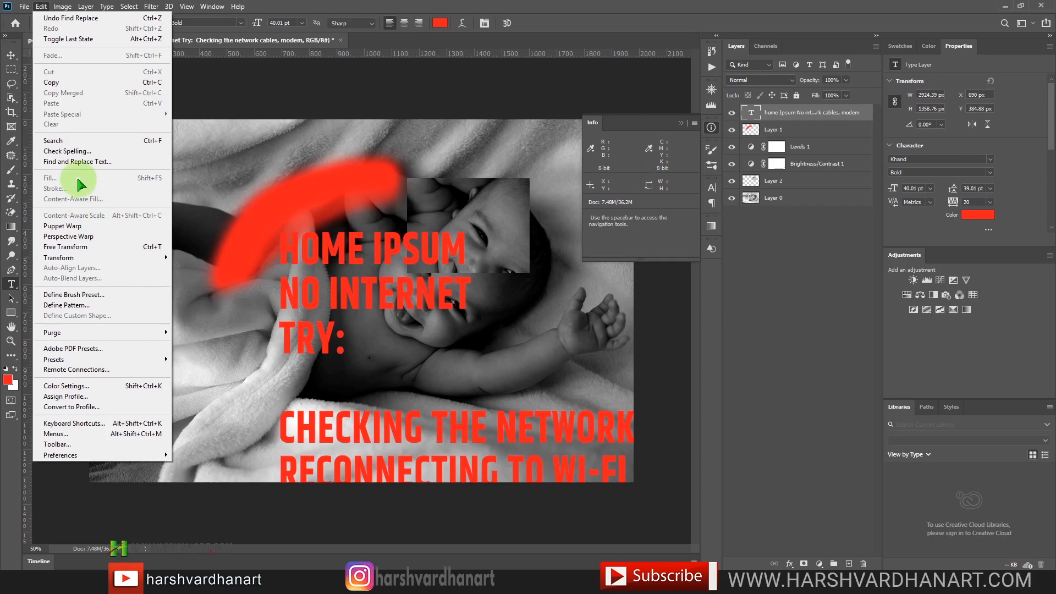
- Hide the text layer, Layer 1, Levels 1 and Layer 2, and make Layer 0 the active layer
left_click(732, 112)
left_click(732, 112)
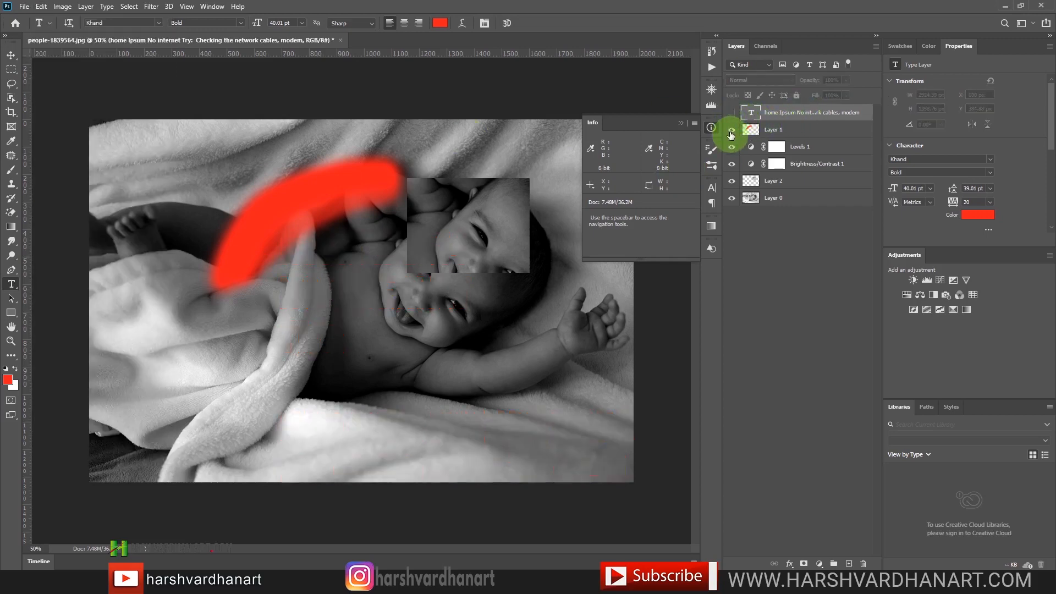
left_click(732, 130)
left_click(732, 147)
left_click(732, 181)
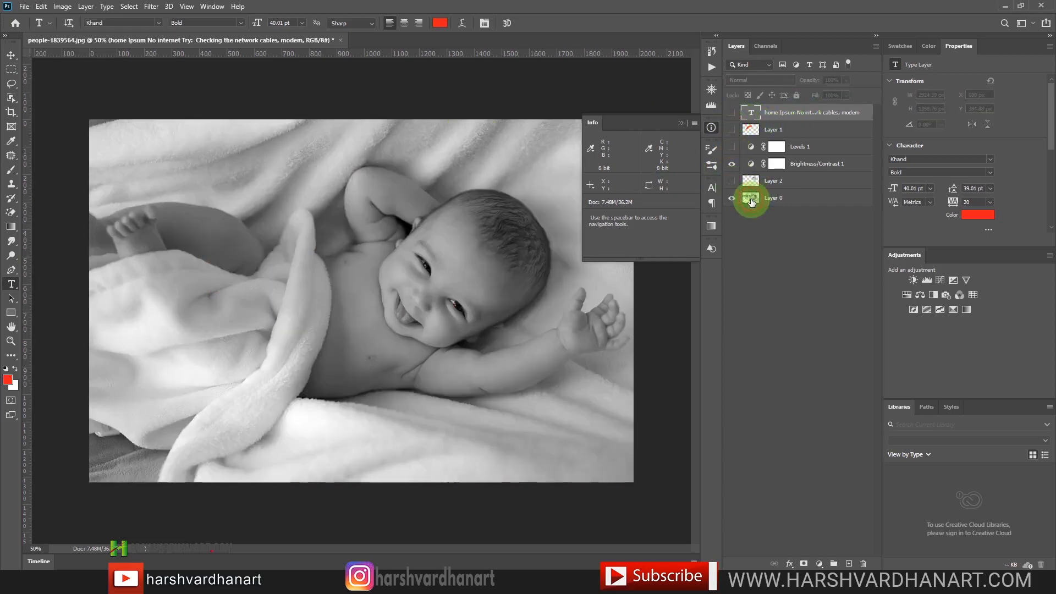
left_click(756, 199)
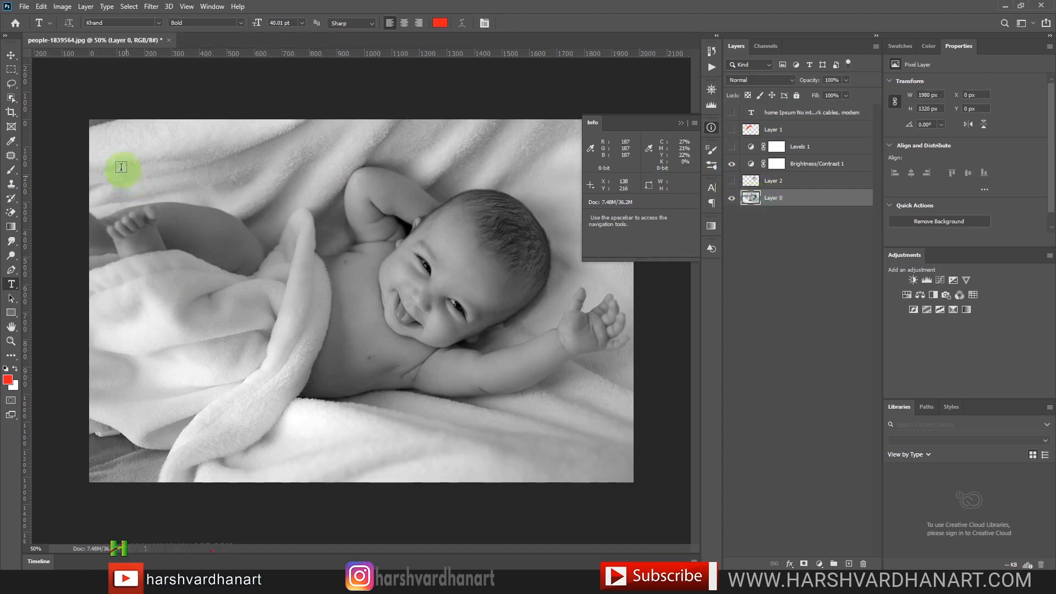
- Draw a rectangular marquee selection about 151 × 68 px over the dark patch in the photo's upper-left corner
left_click(11, 70)
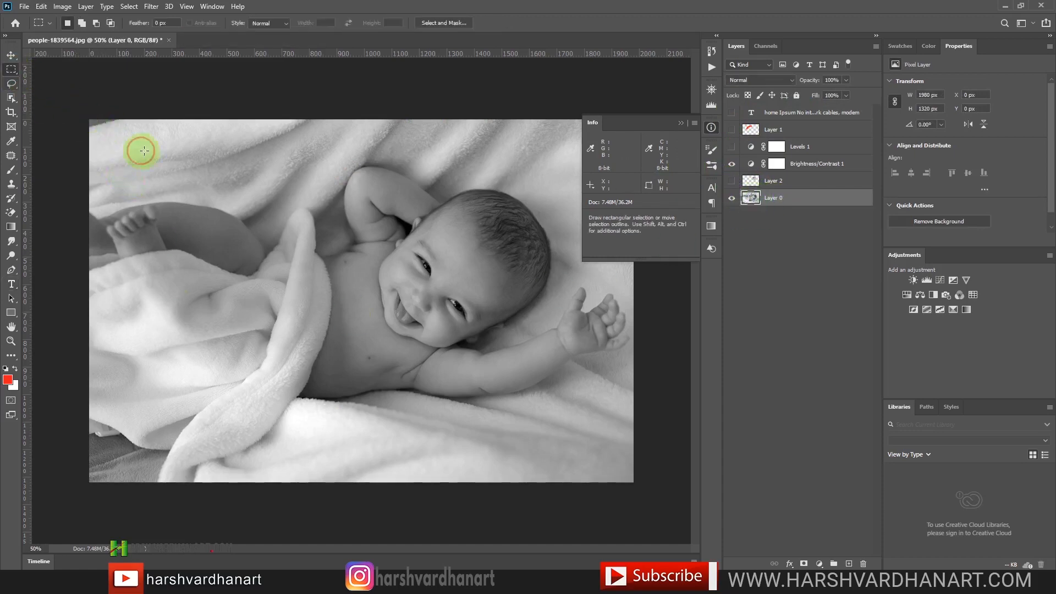
key("ctrl+space")
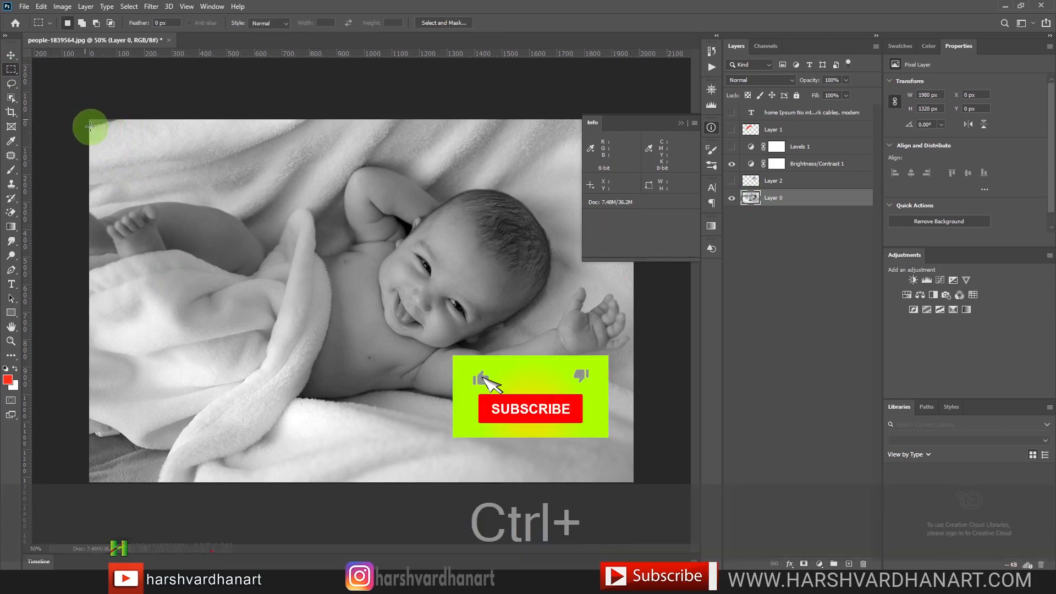
left_click(98, 122)
left_click_drag(151, 142, 312, 247)
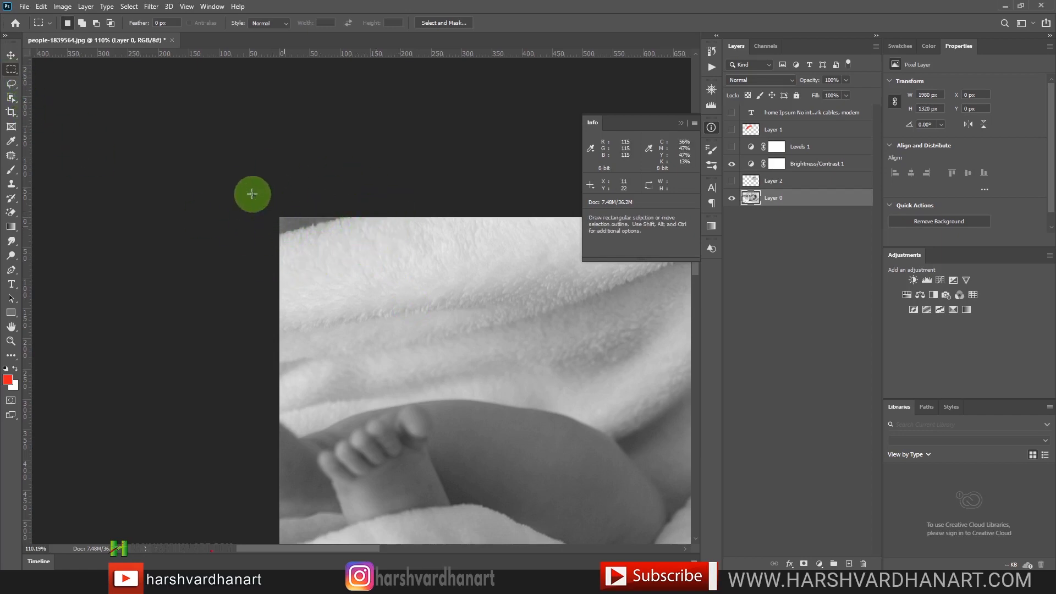
left_click_drag(365, 246, 326, 216)
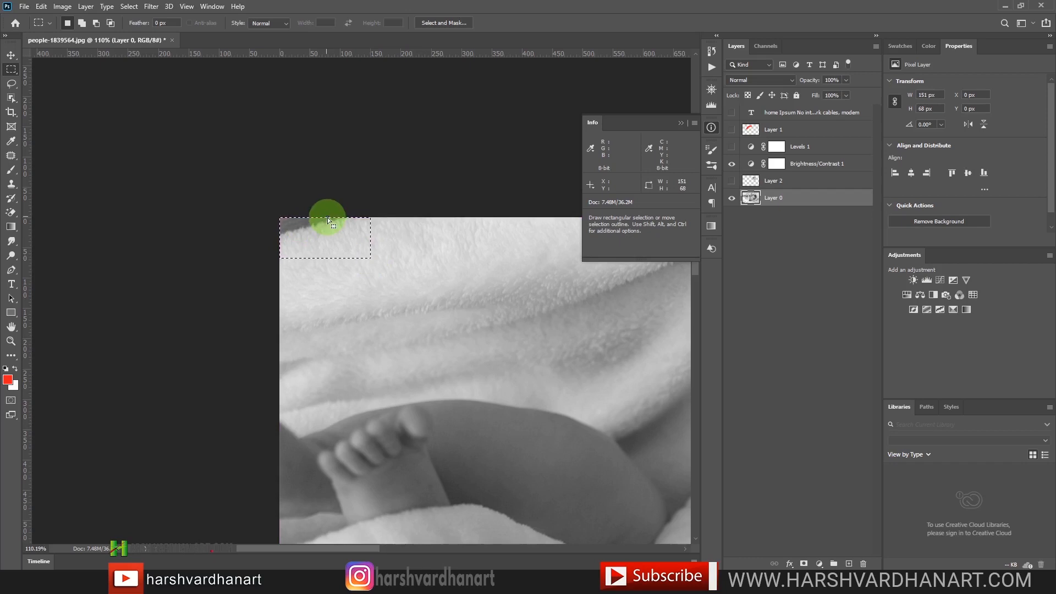
- Try filling the corner selection with the Foreground Color, and undo the fill
left_click(44, 8)
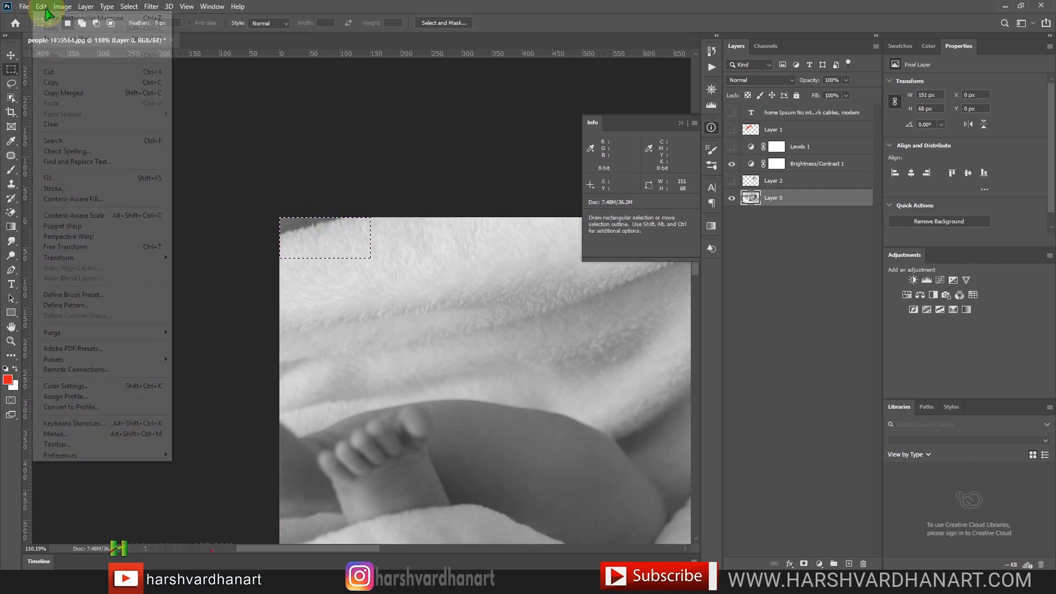
left_click(88, 178)
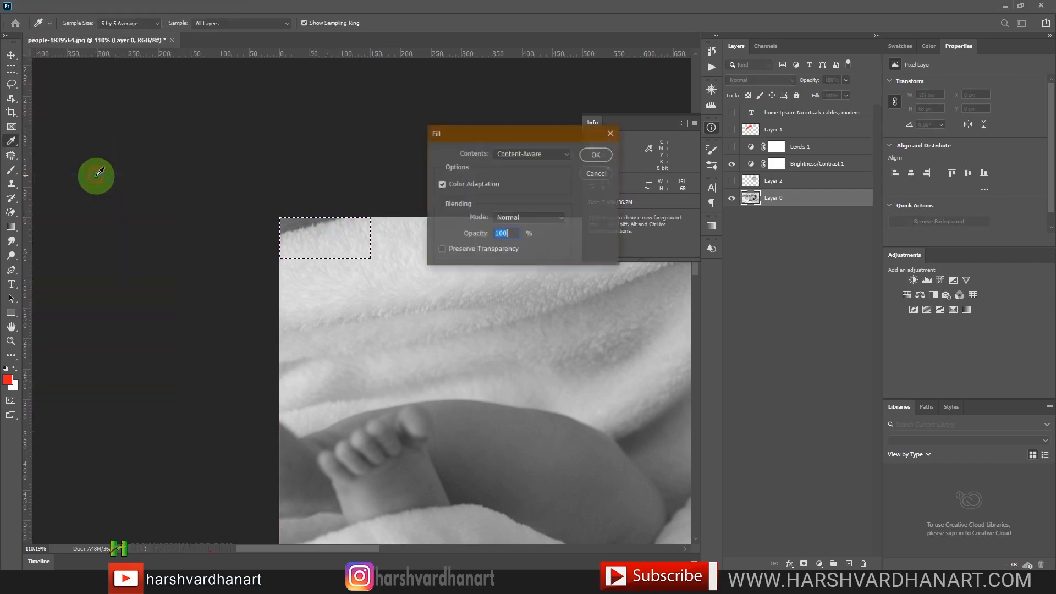
left_click(533, 156)
left_click(538, 165)
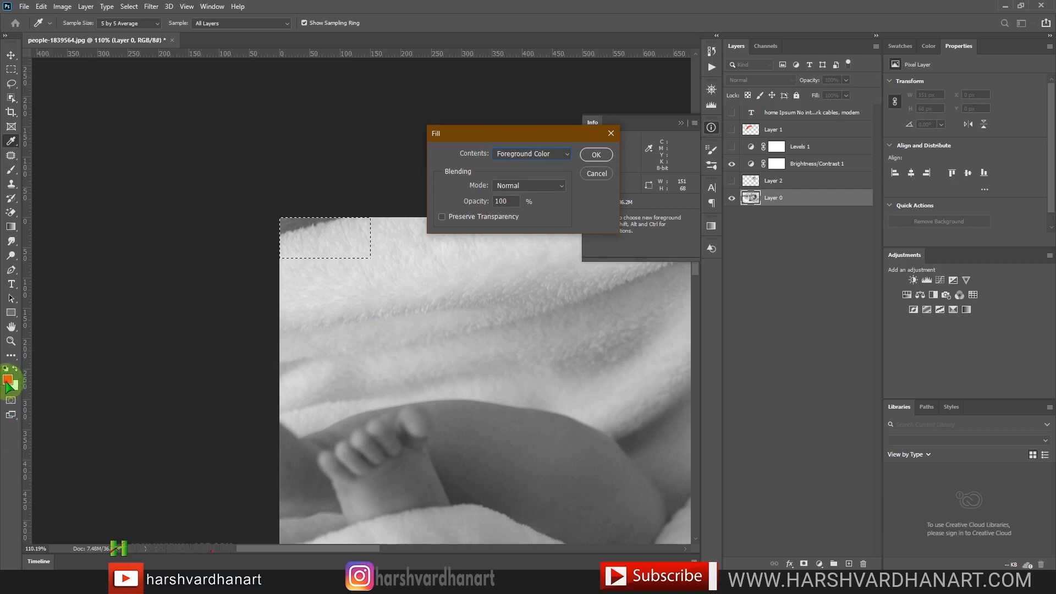
left_click(597, 155)
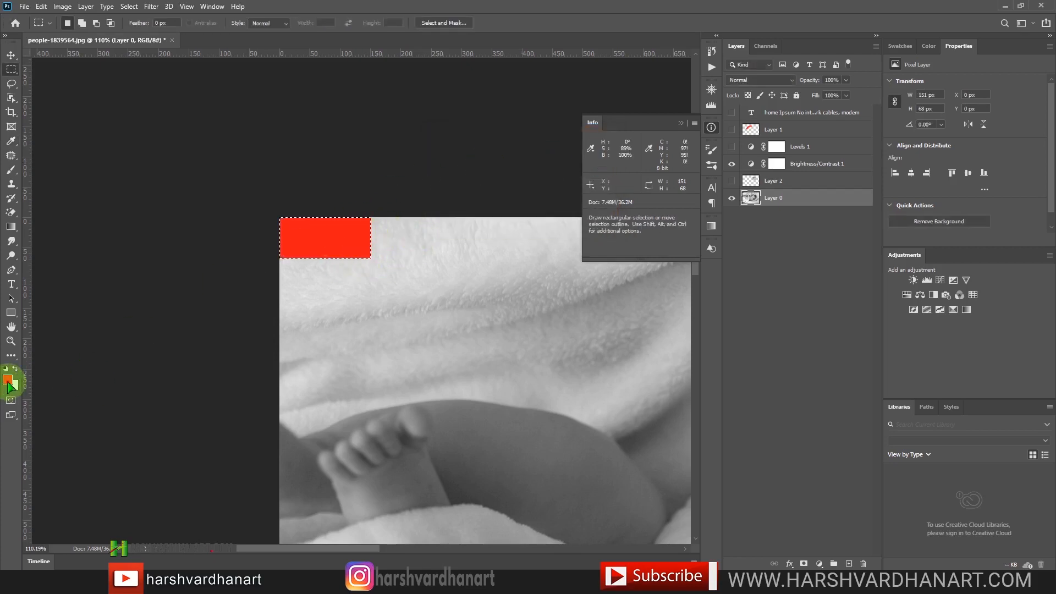
key("ctrl+z")
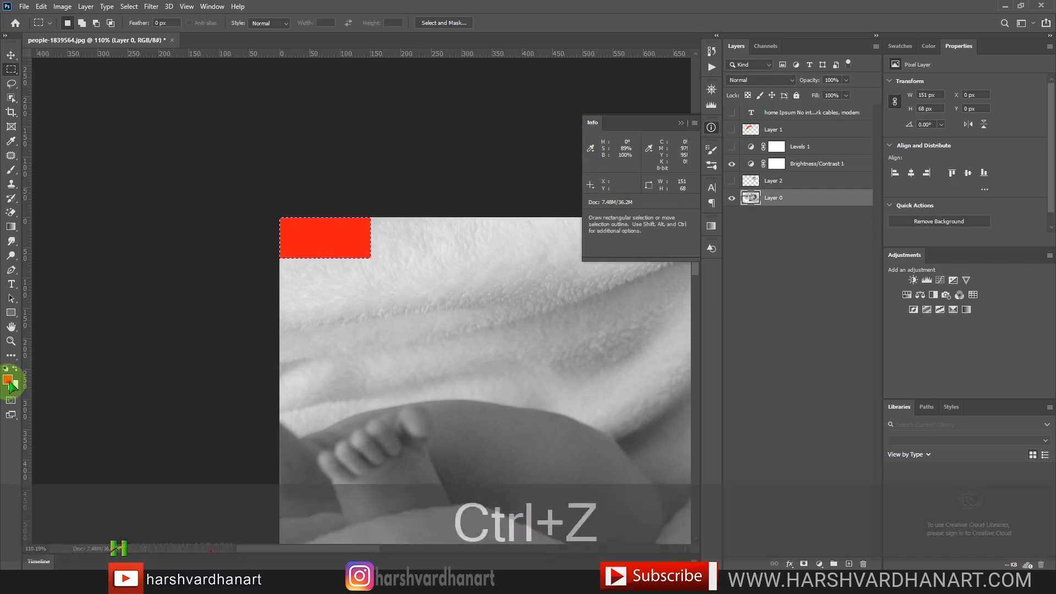
- Open the Fill settings for the corner selection and set the contents to Background Color
left_click(42, 7)
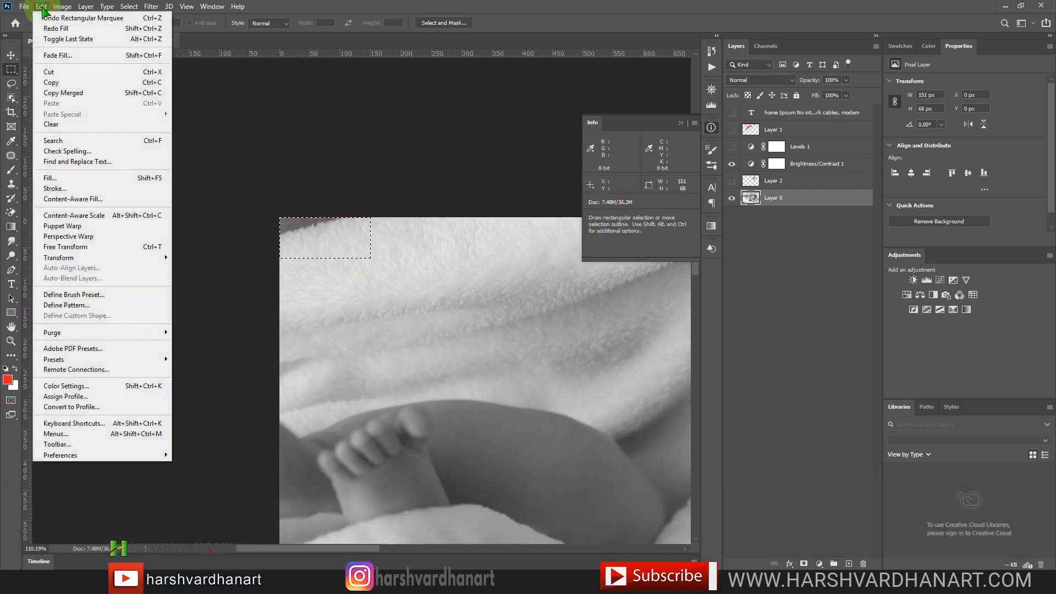
left_click(91, 176)
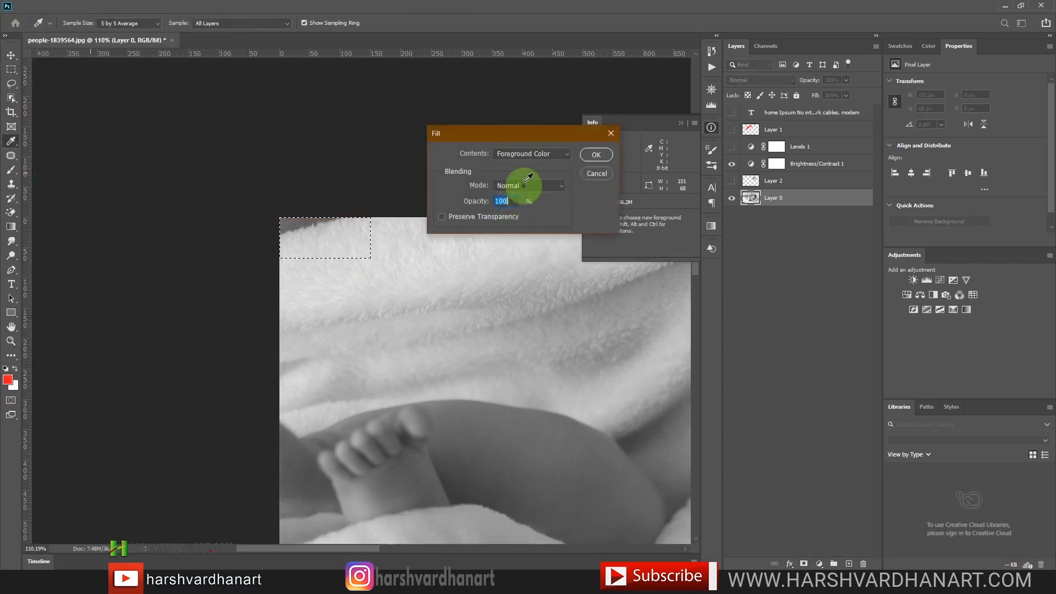
left_click(540, 158)
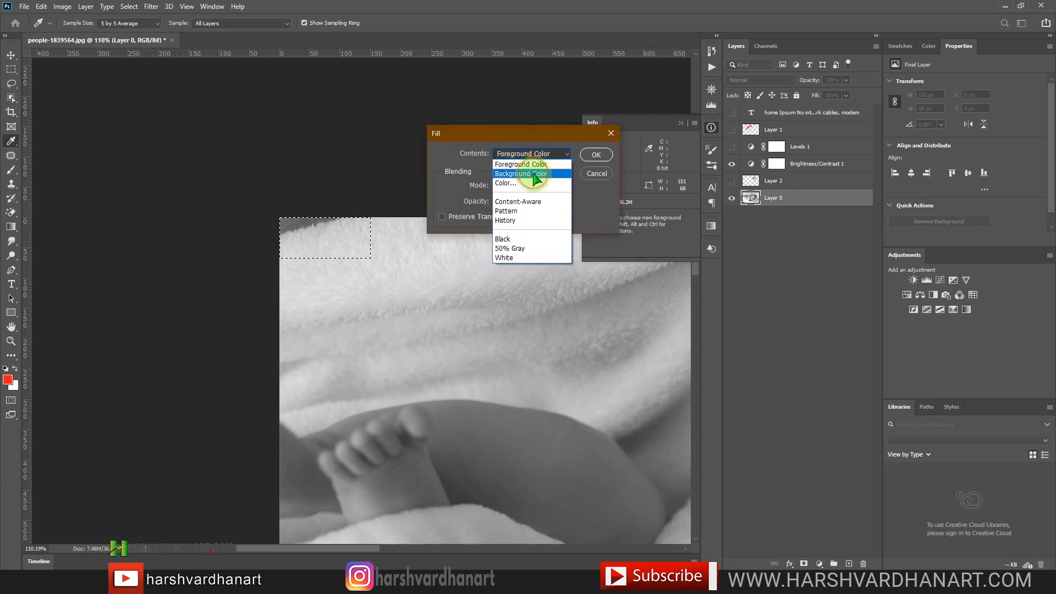
left_click(537, 169)
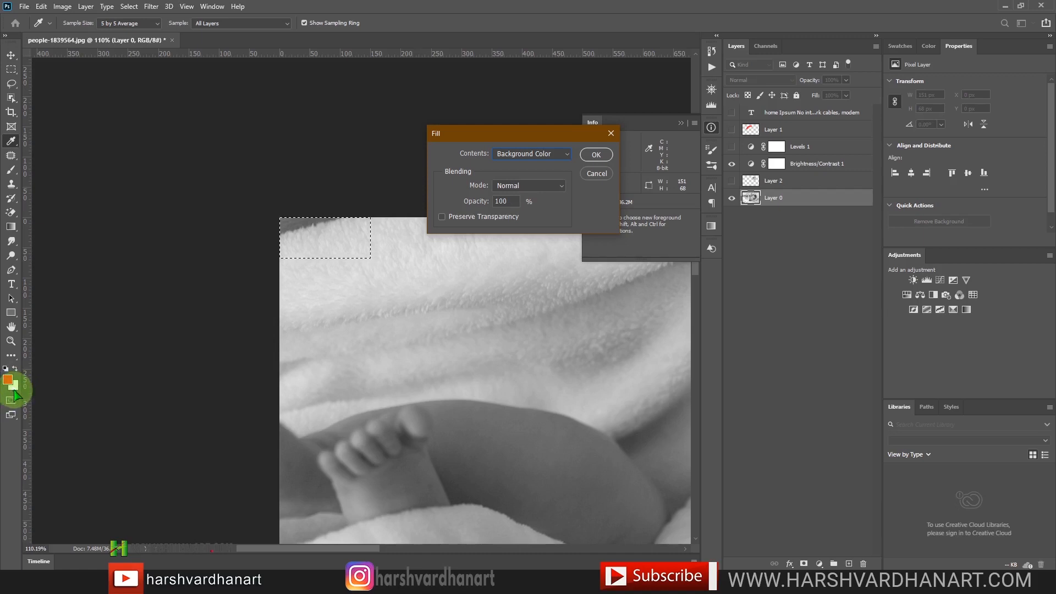
- Try a custom fill color of green #2cfbb0 for the selection, and cancel the color choice
left_click(555, 155)
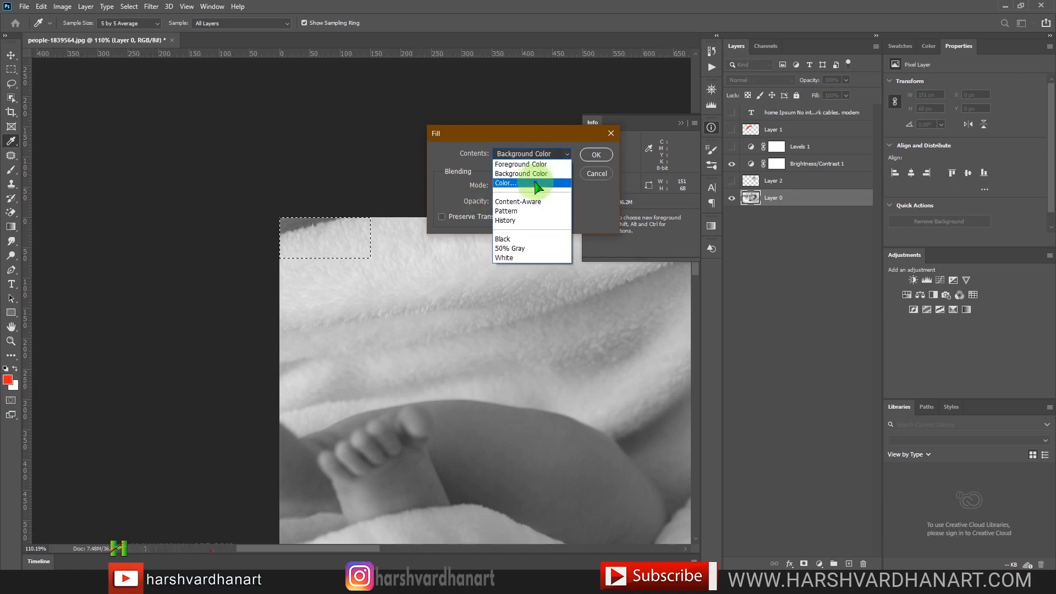
left_click(537, 184)
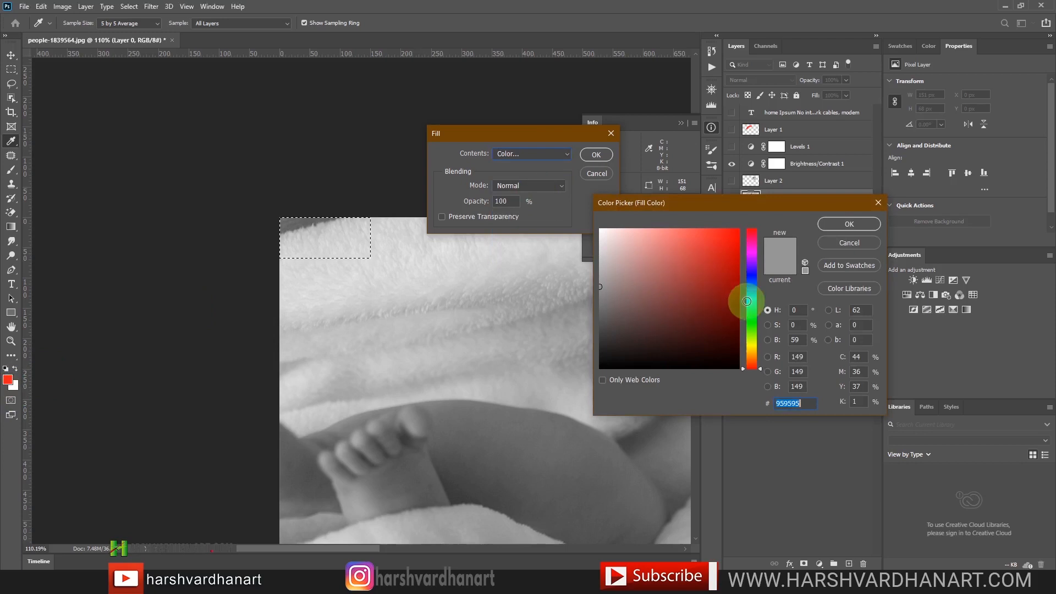
left_click(749, 308)
left_click(715, 231)
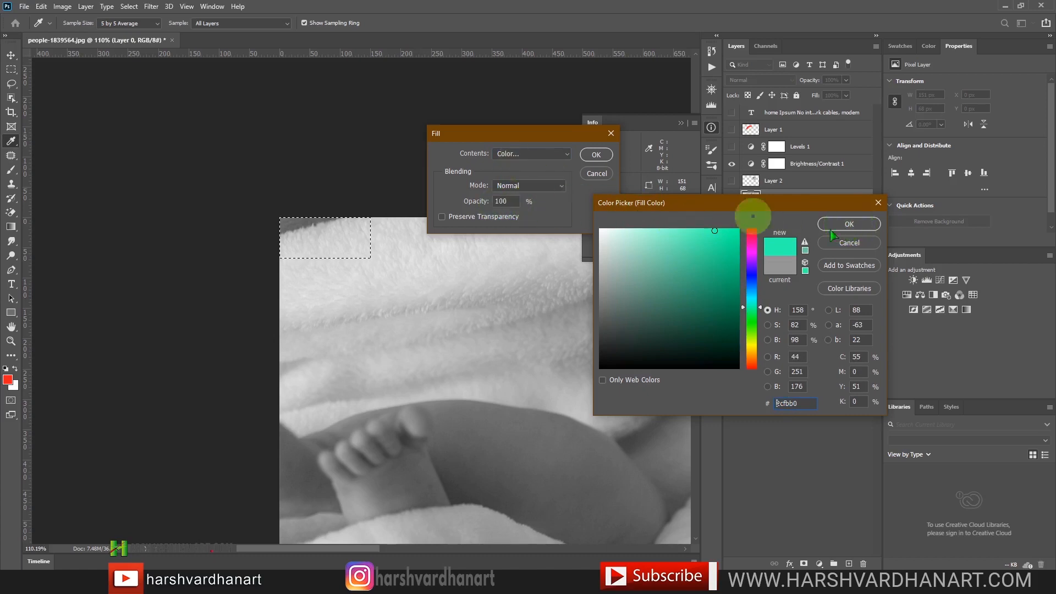
key("Escape")
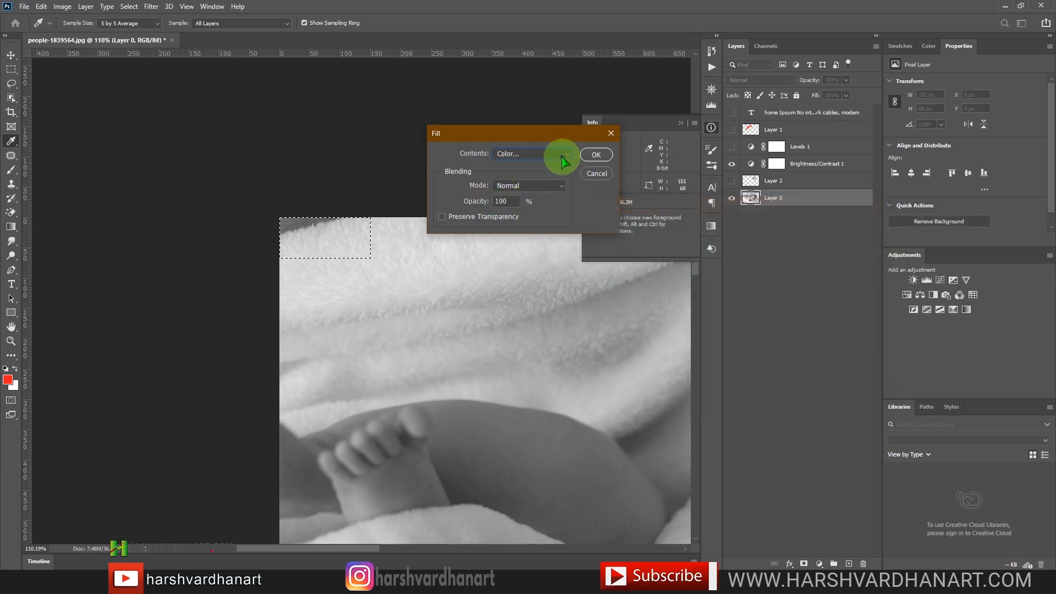
- Change the fill contents to Content-Aware and apply the fill to the corner selection
left_click(557, 154)
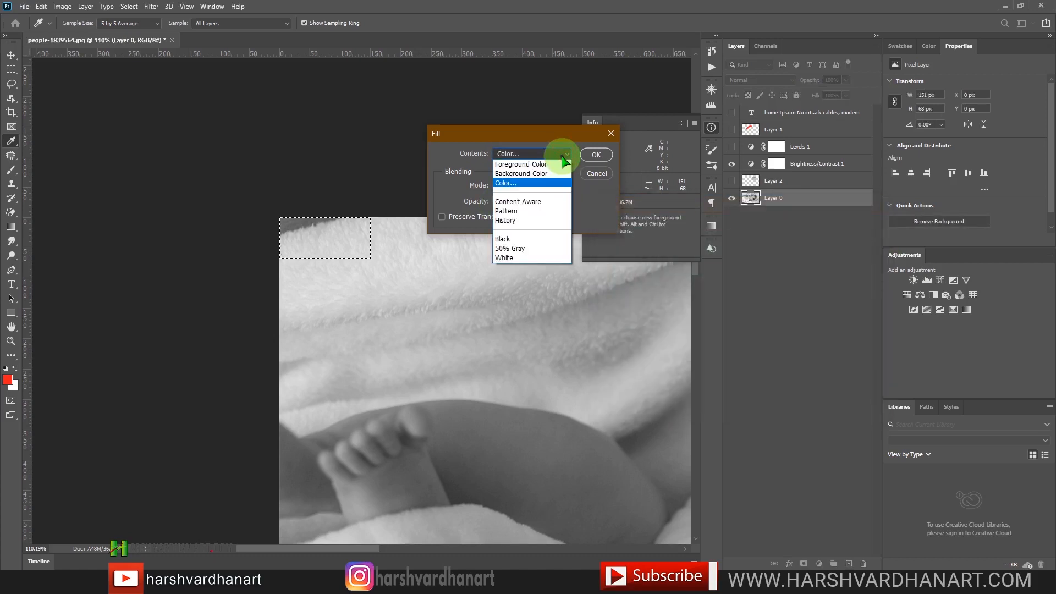
left_click(552, 203)
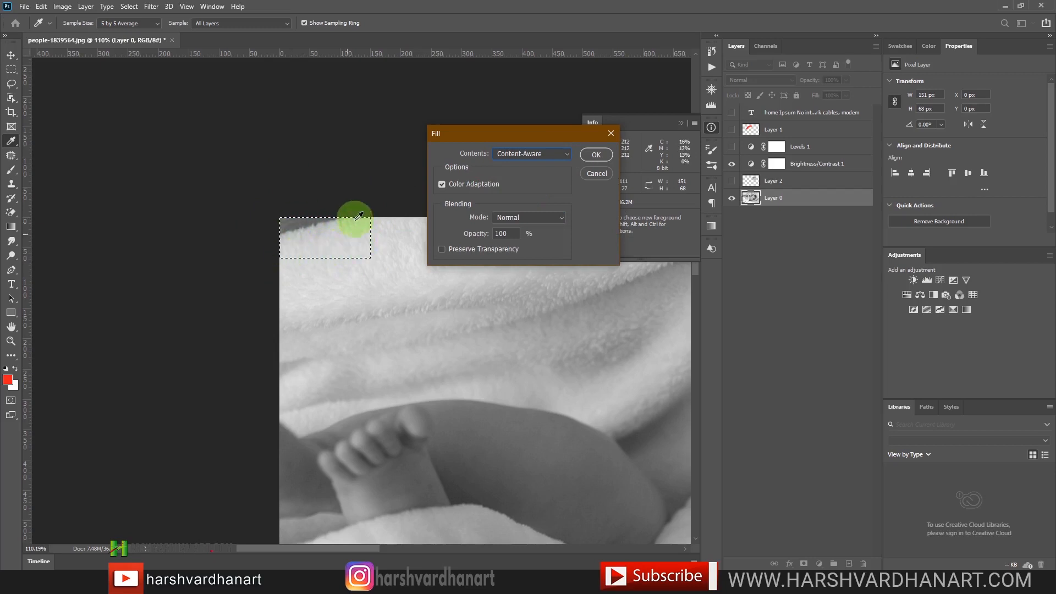
left_click(594, 156)
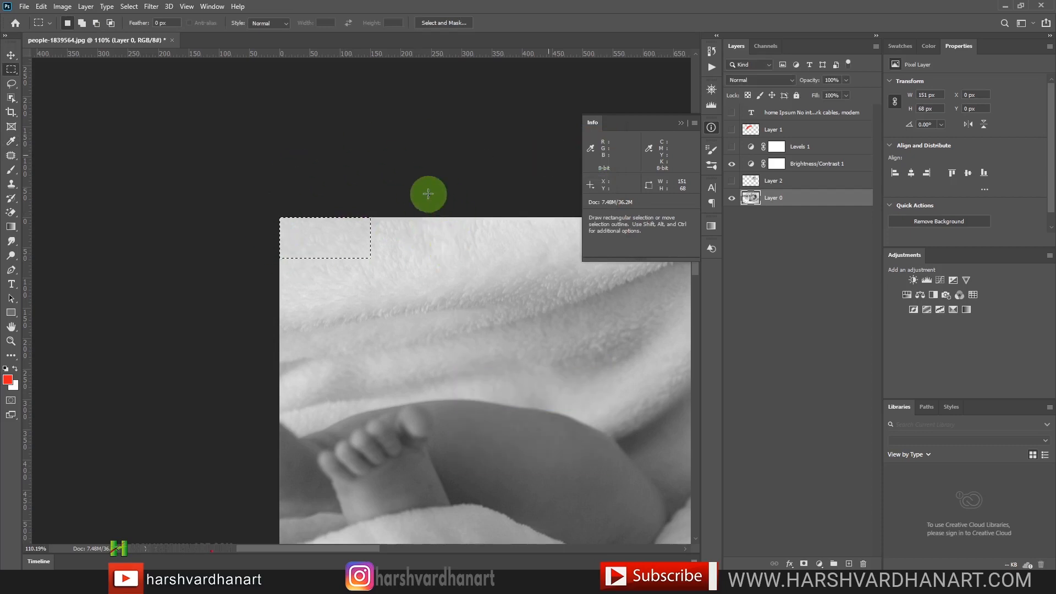
- Try filling the corner selection with the black-and-white wavy custom pattern, and undo the pattern fill
left_click(41, 6)
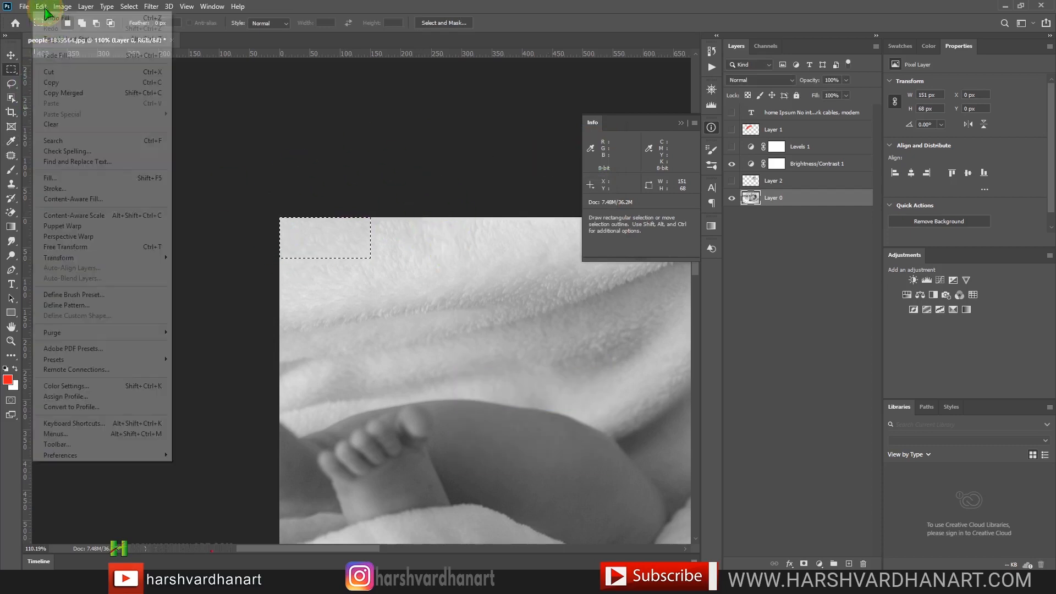
left_click(87, 178)
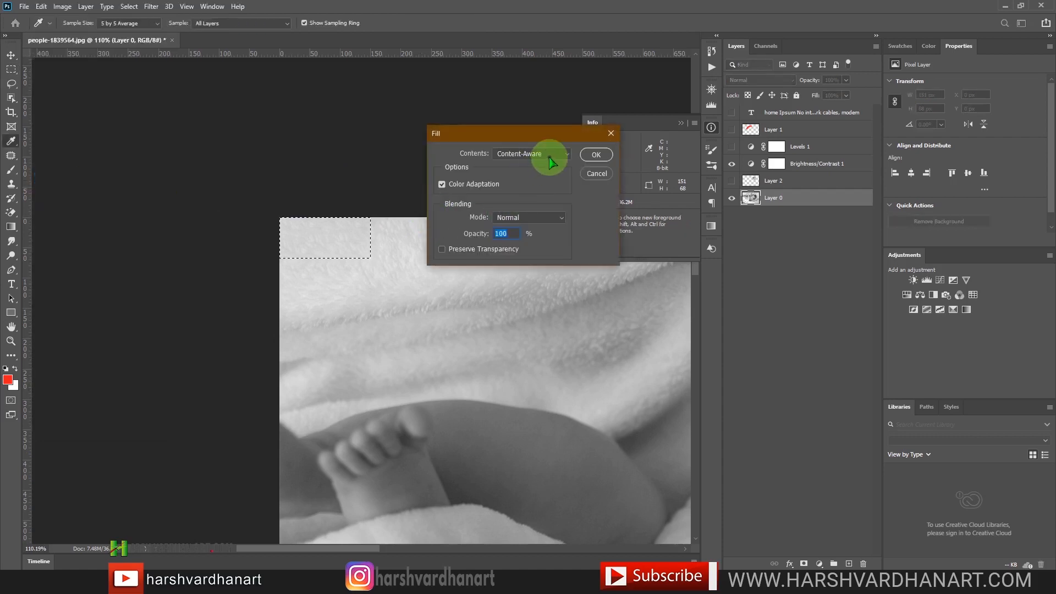
left_click(550, 159)
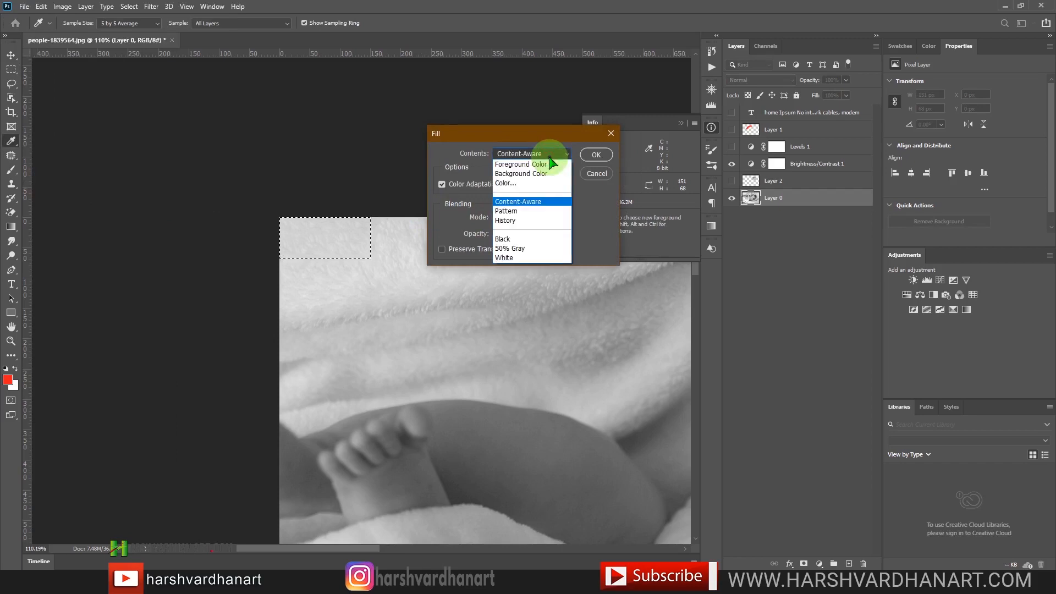
left_click(541, 211)
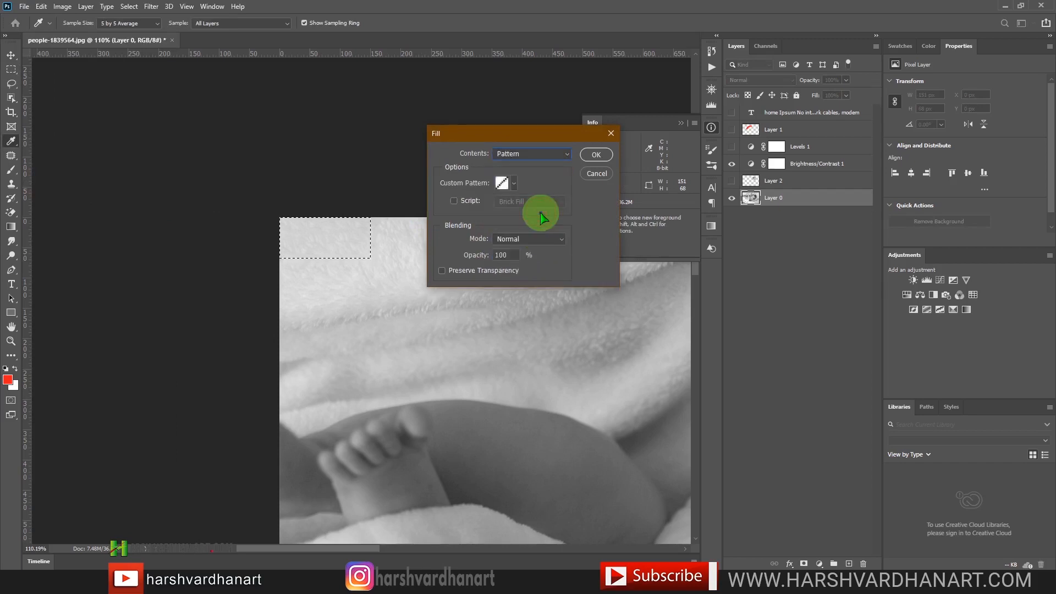
left_click(514, 183)
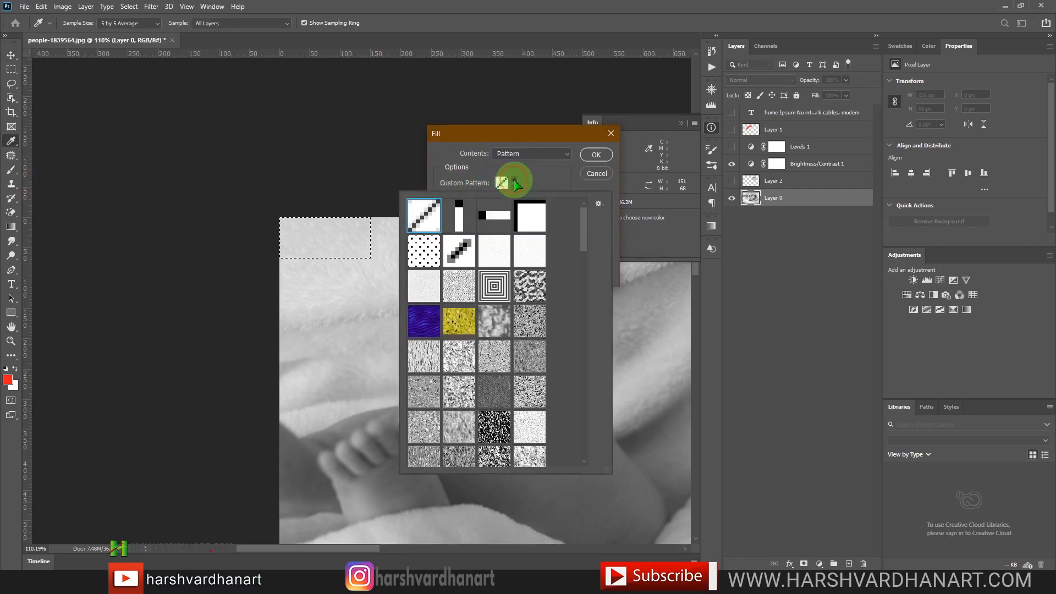
left_click(530, 286)
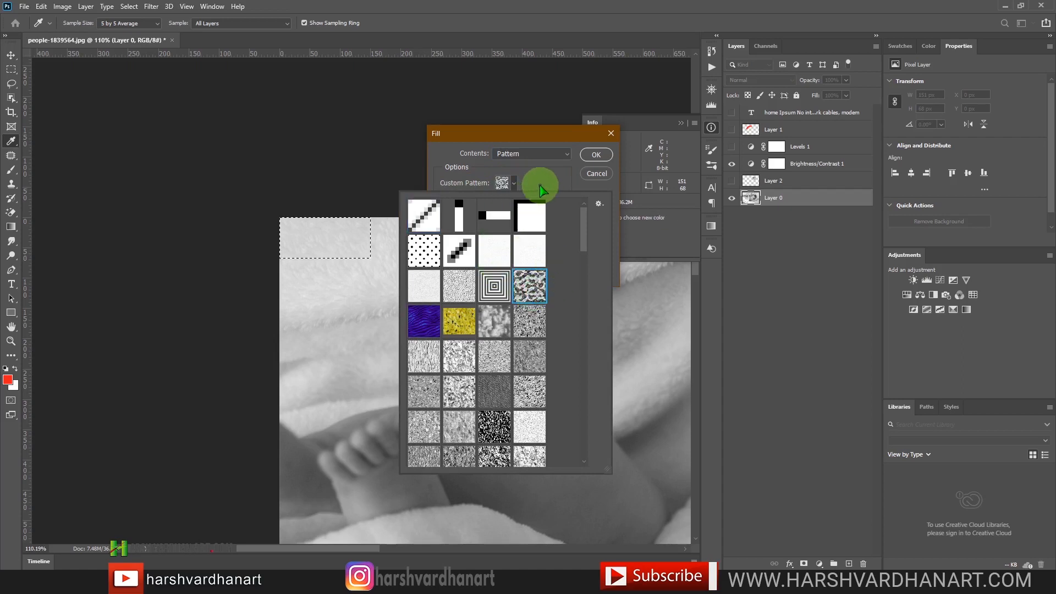
left_click(598, 158)
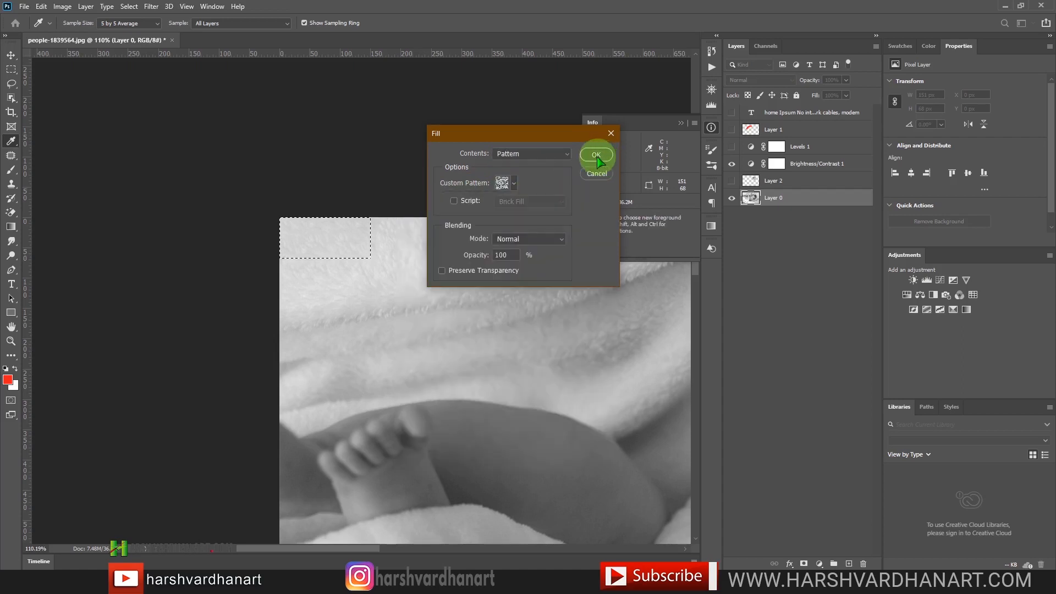
left_click(598, 158)
key("m")
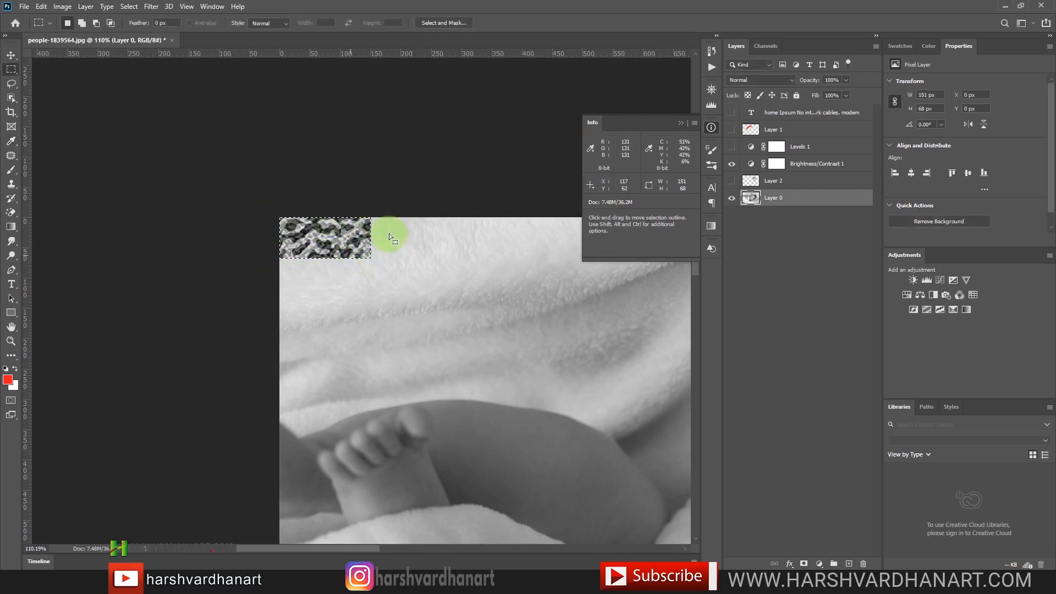
key("ctrl+z")
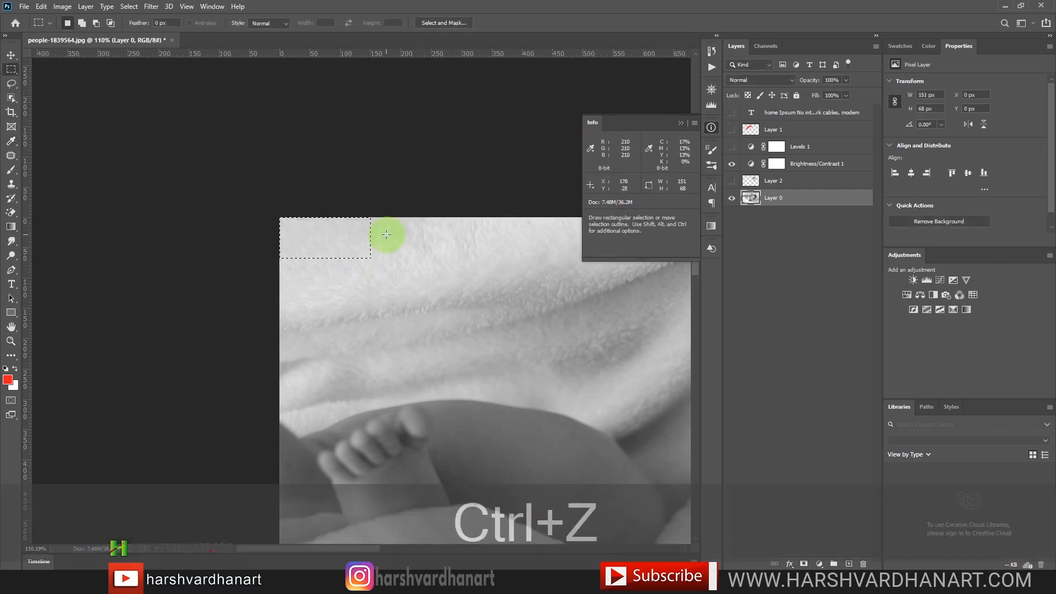
- Open the Fill settings for the corner selection and try the History and Black contents options
left_click(41, 7)
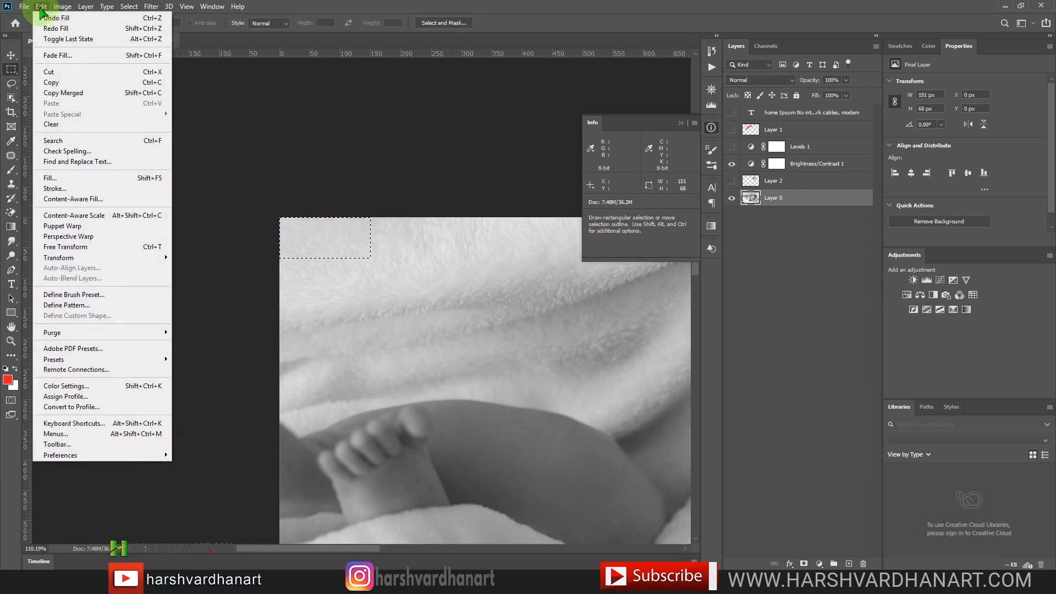
left_click(65, 179)
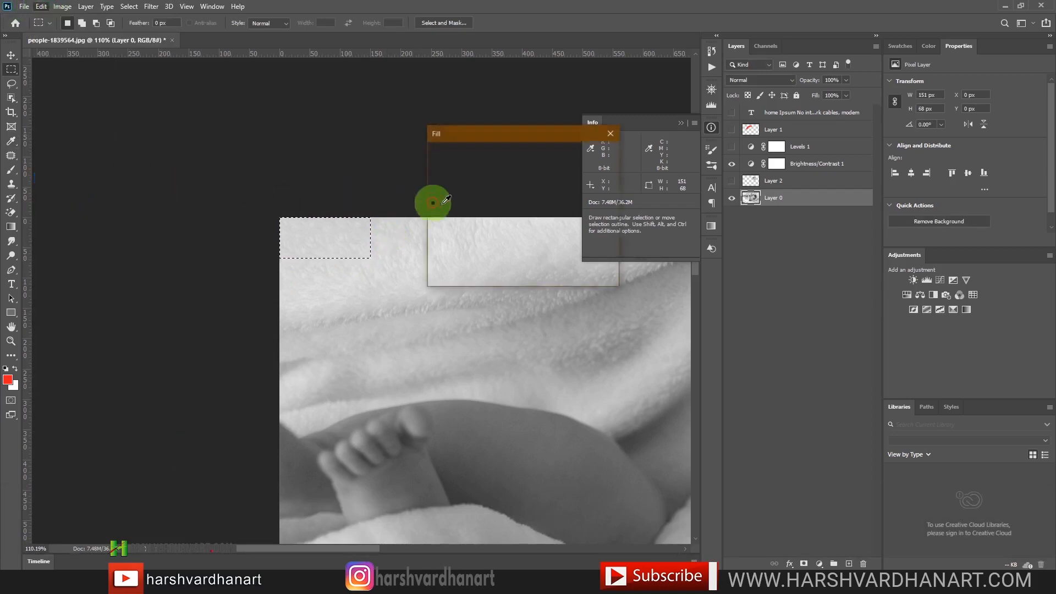
left_click(553, 155)
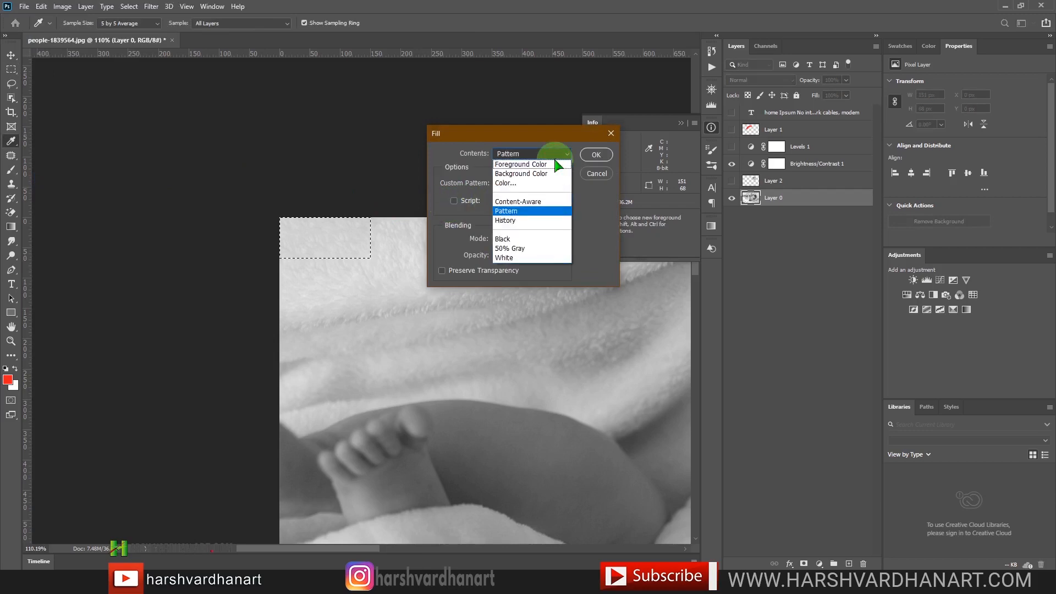
left_click(535, 221)
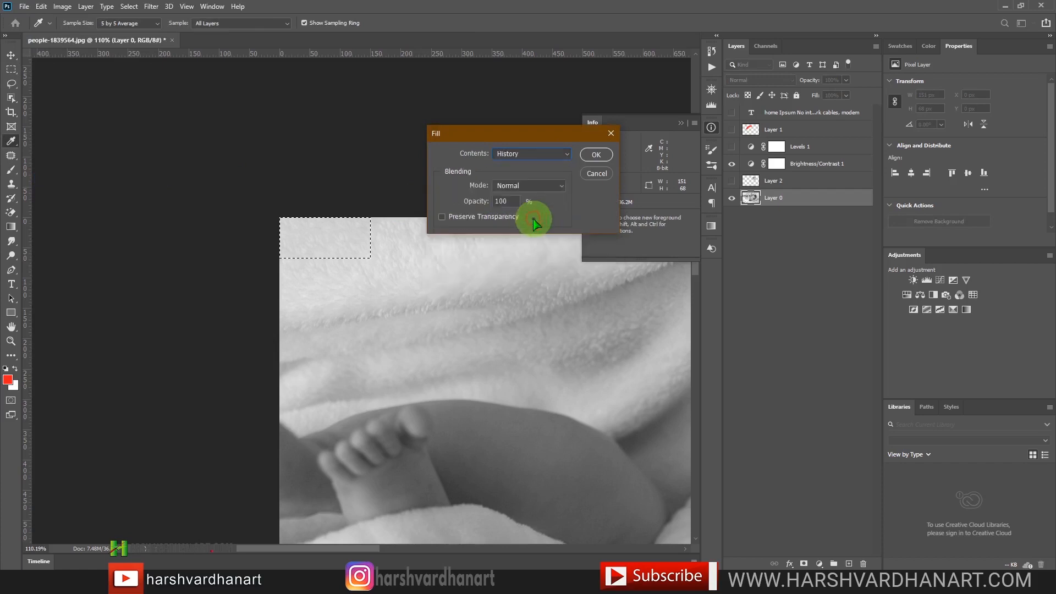
left_click(548, 160)
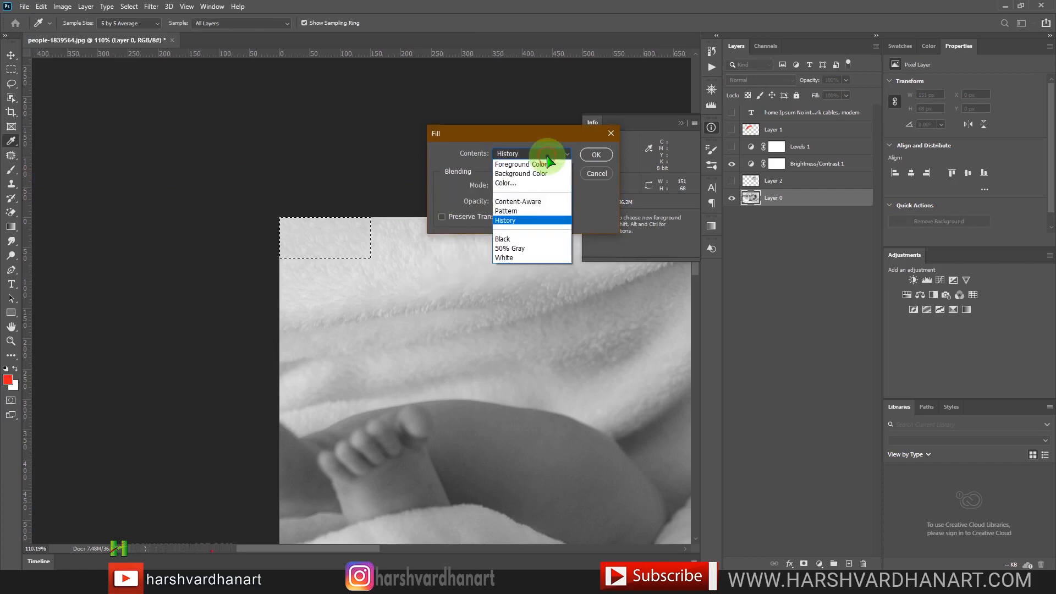
left_click(551, 240)
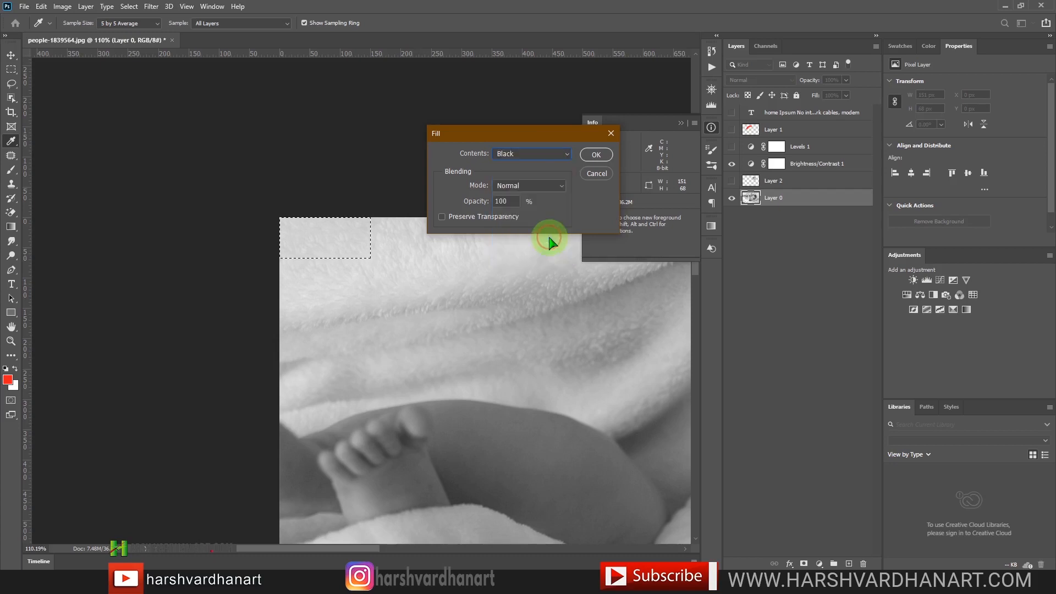
- Try filling the corner selection with 50% Gray, and undo the gray fill
left_click(565, 160)
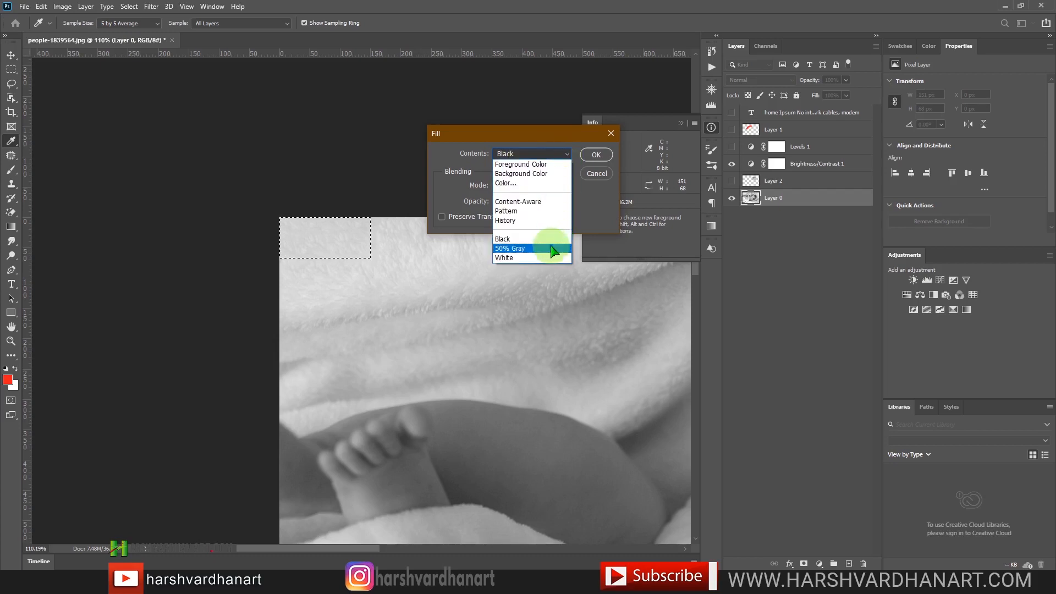
left_click(554, 249)
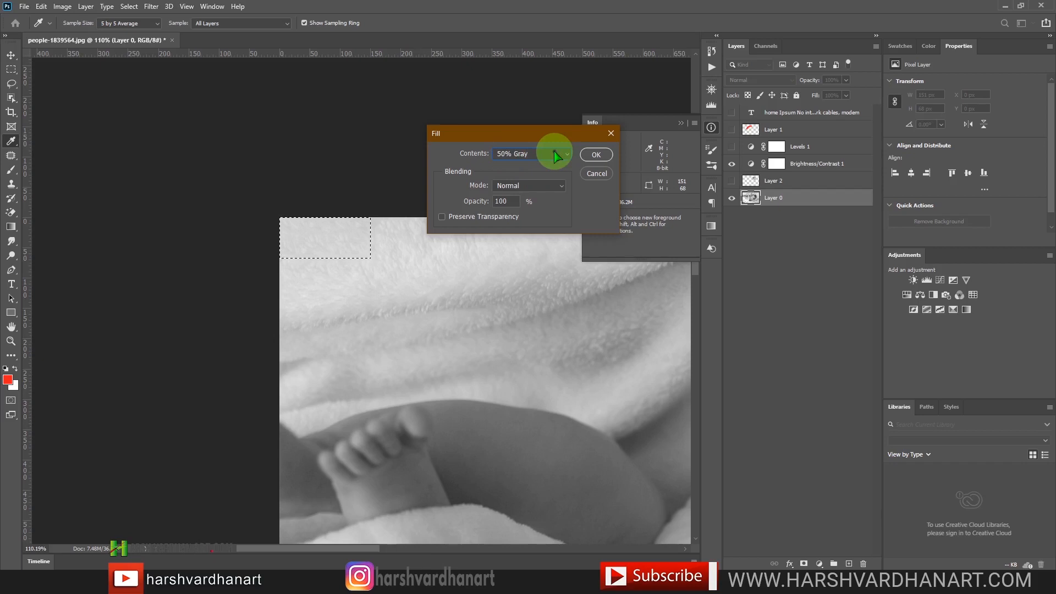
key("Escape")
key("m")
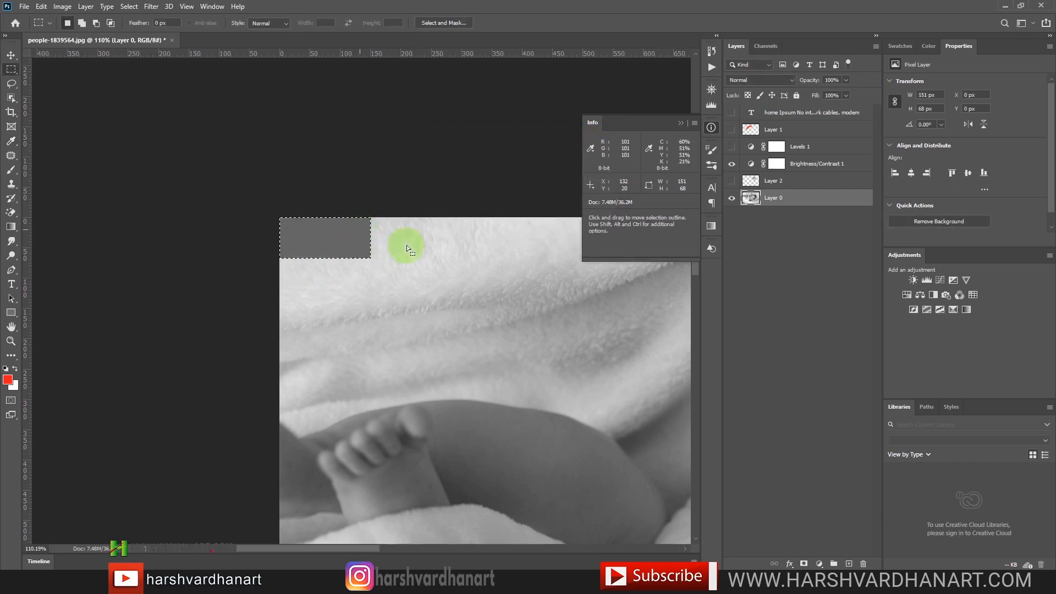
key("ctrl+z")
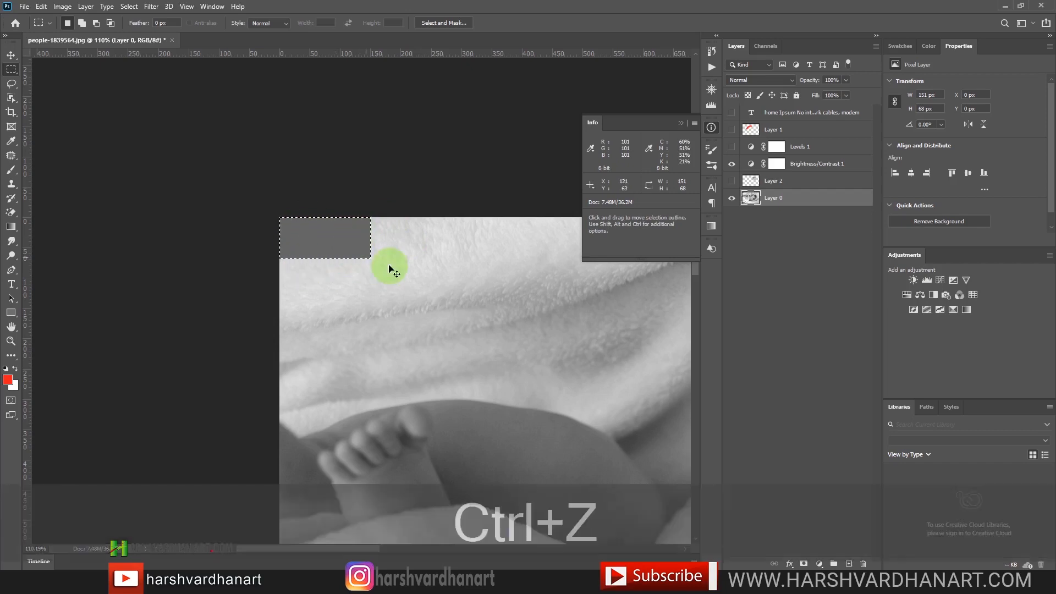
key("ctrl+z")
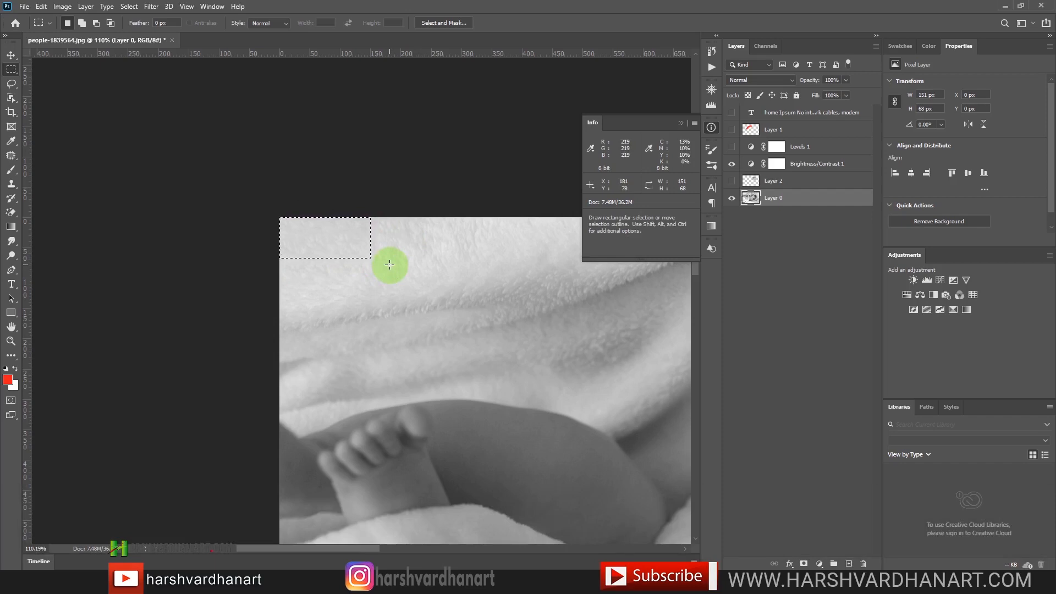
- Reopen the Fill settings for the corner selection, keep Normal mode at 100% opacity, and enable Preserve Transparency
left_click(42, 6)
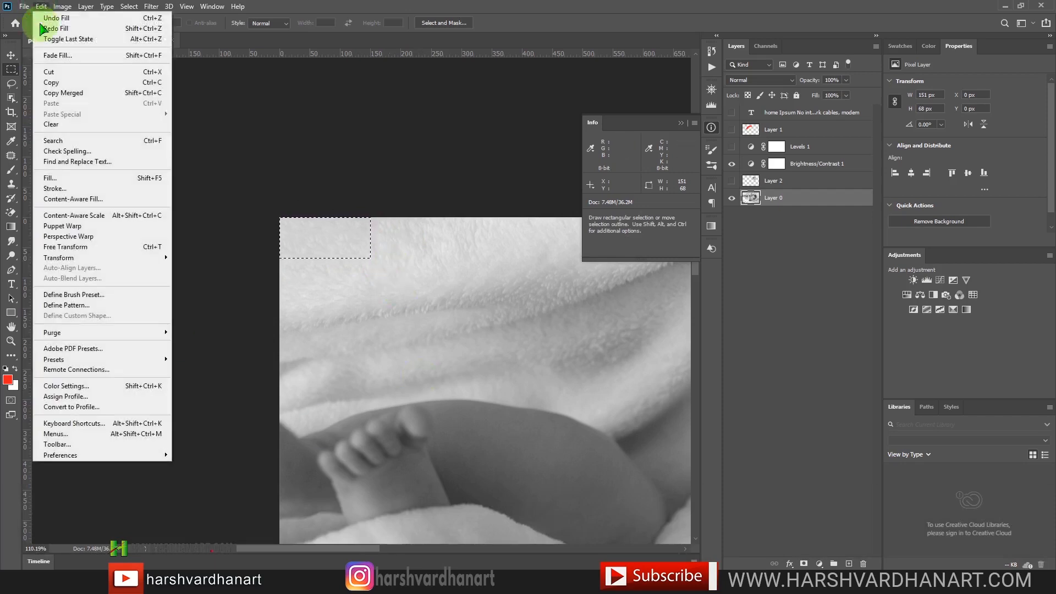
left_click(49, 178)
double_click(517, 201)
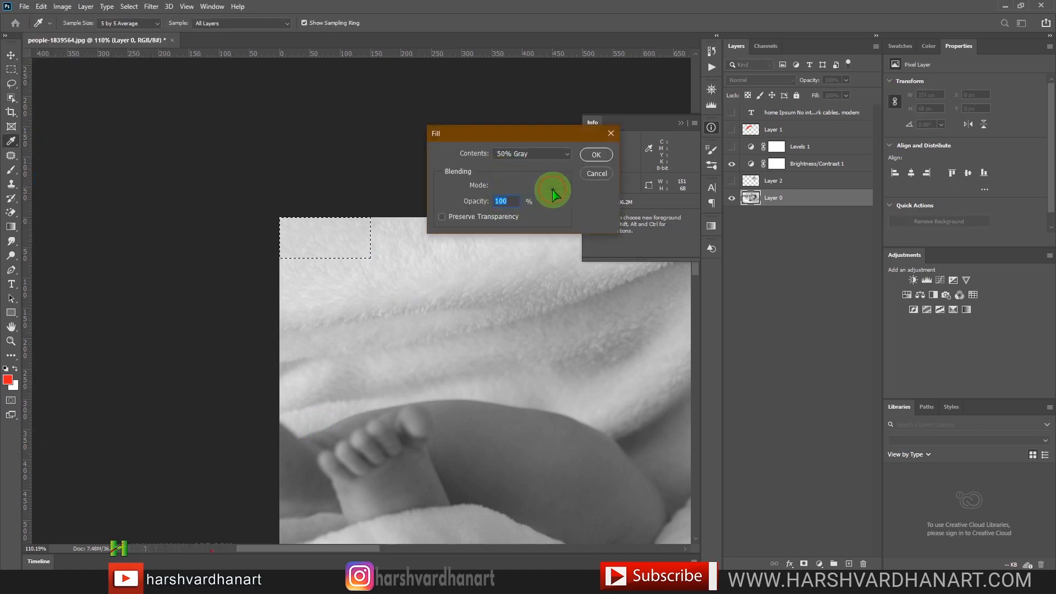
left_click(553, 191)
left_click(549, 190)
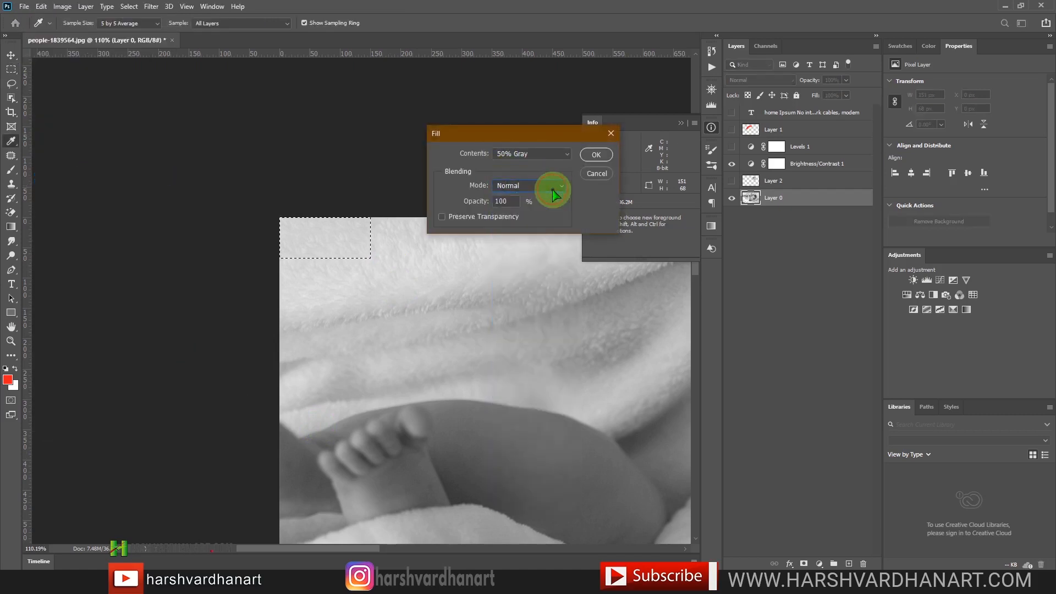
double_click(516, 200)
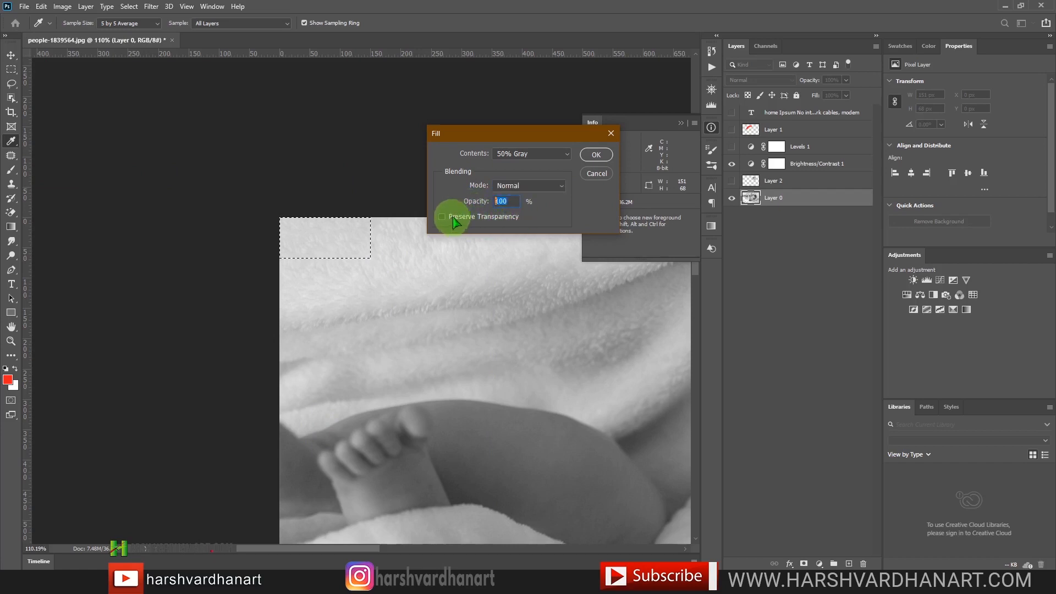
left_click(512, 217)
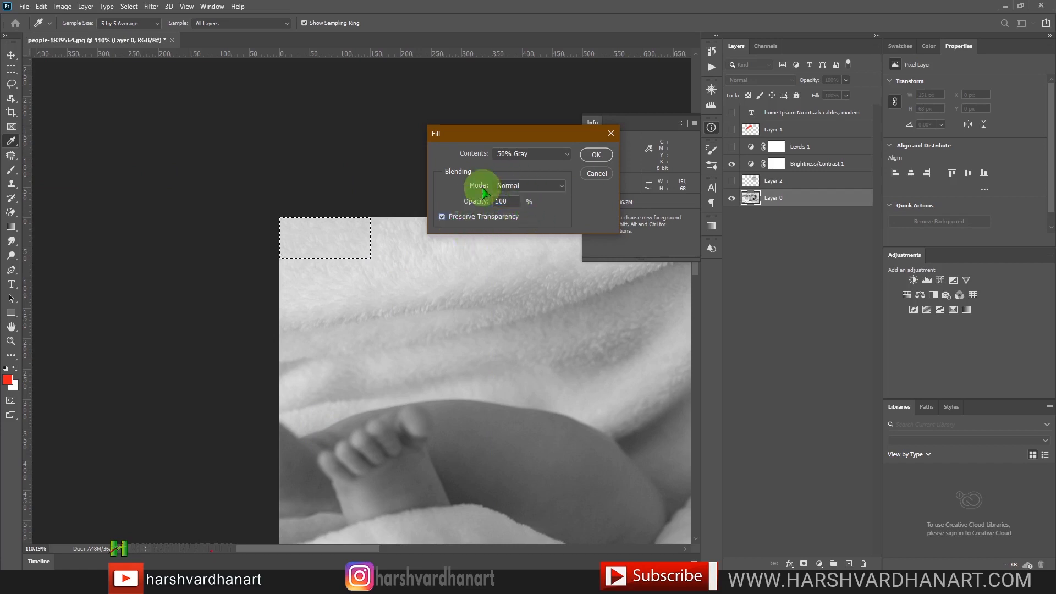
- Try the Foreground Color, Background Color and custom Color fill contents, and dismiss the color choice
left_click(551, 159)
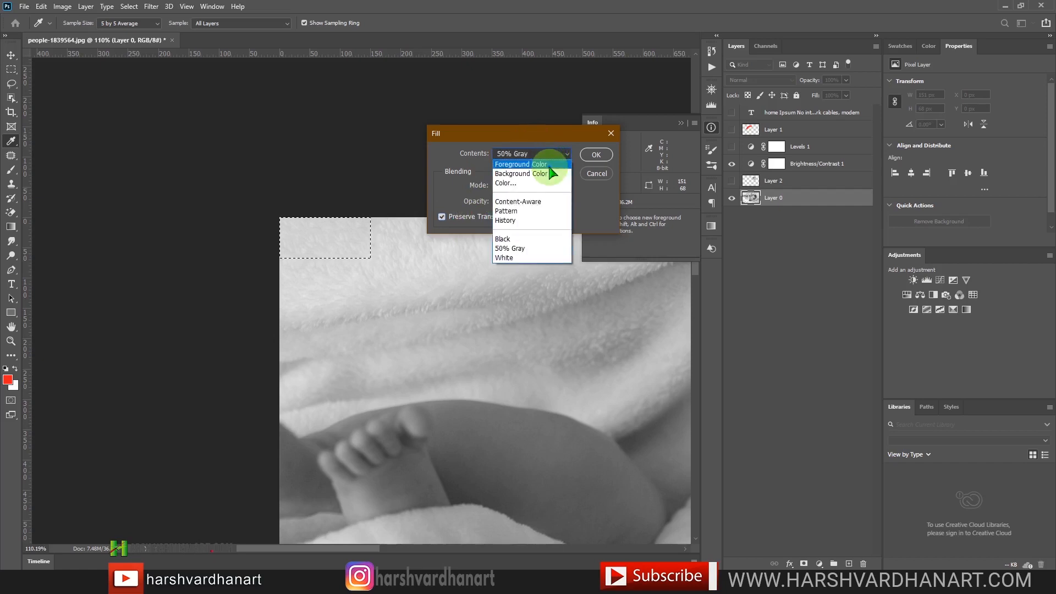
left_click(549, 164)
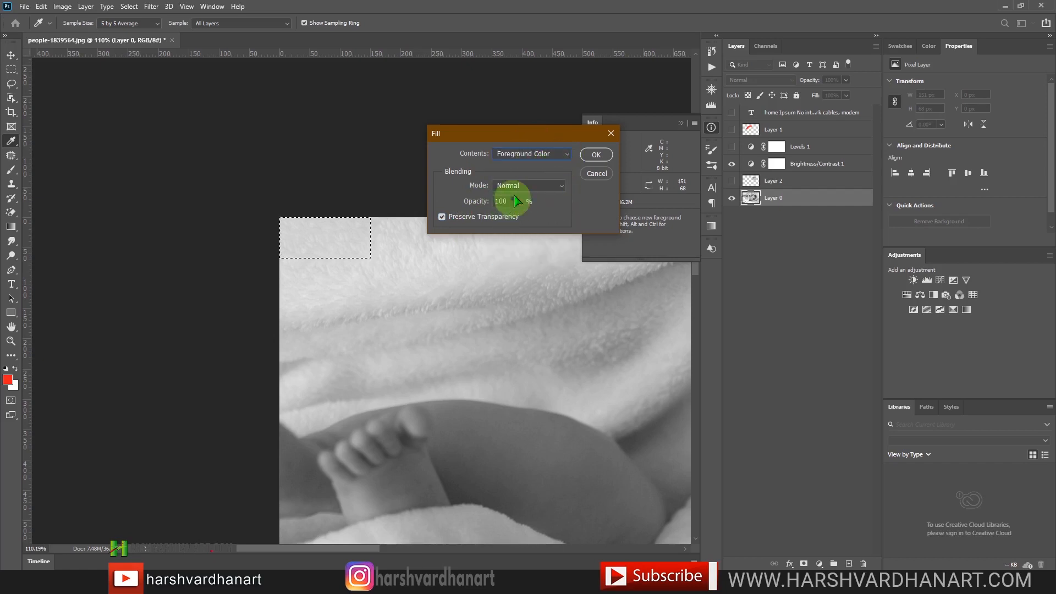
left_click(561, 156)
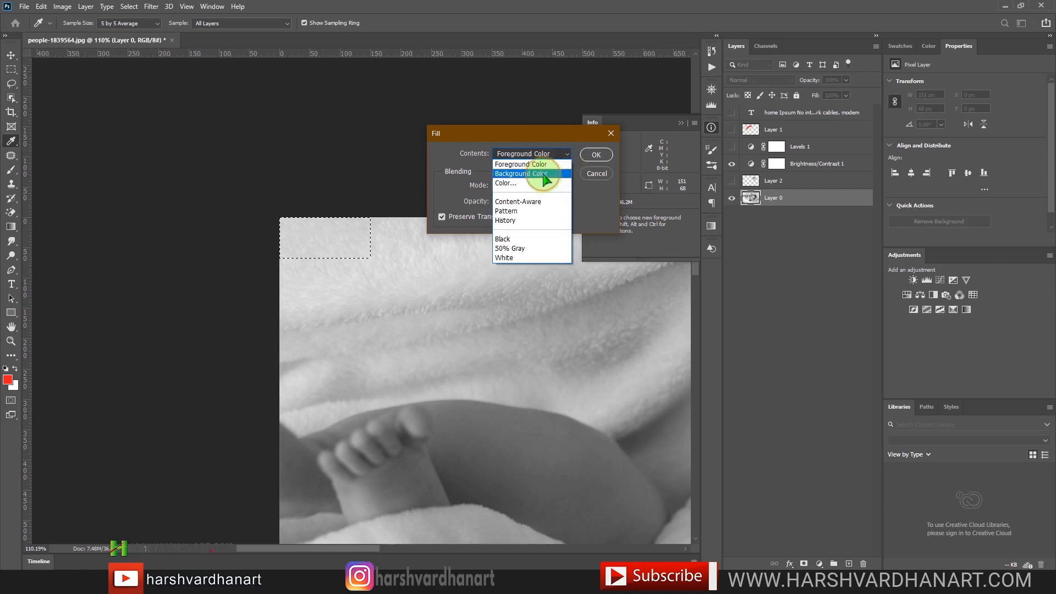
left_click(545, 174)
left_click(563, 158)
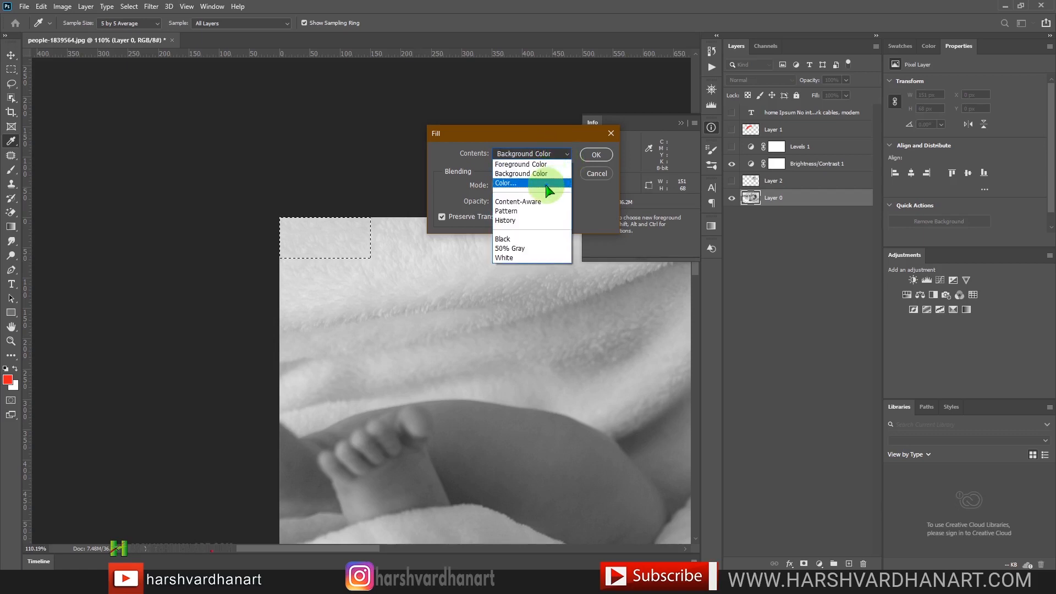
left_click(547, 183)
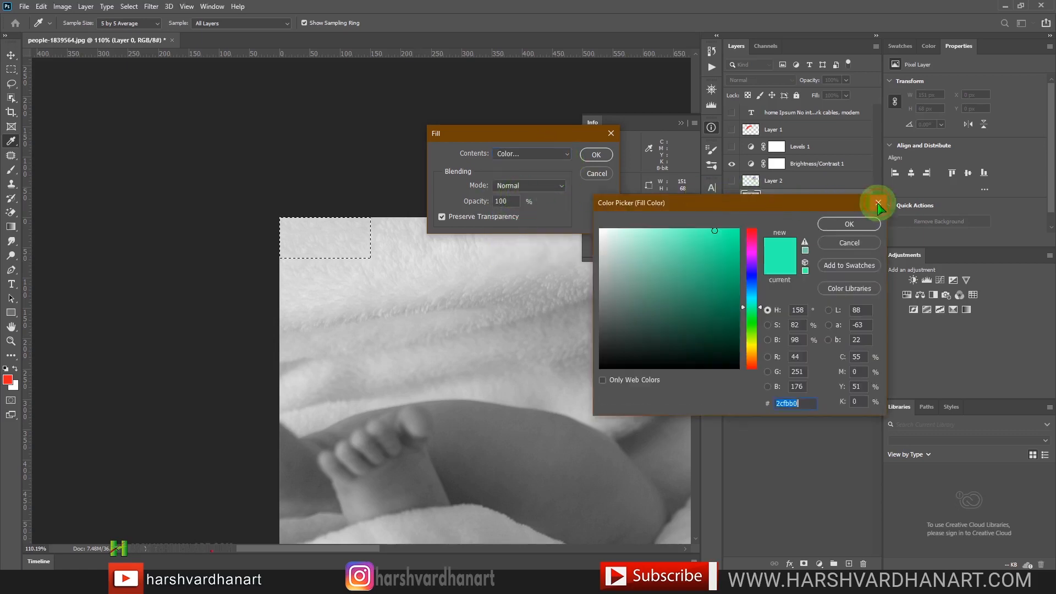
left_click(879, 203)
- Try Content-Aware fill contents, review the available blending modes, and cancel the fill
left_click(546, 154)
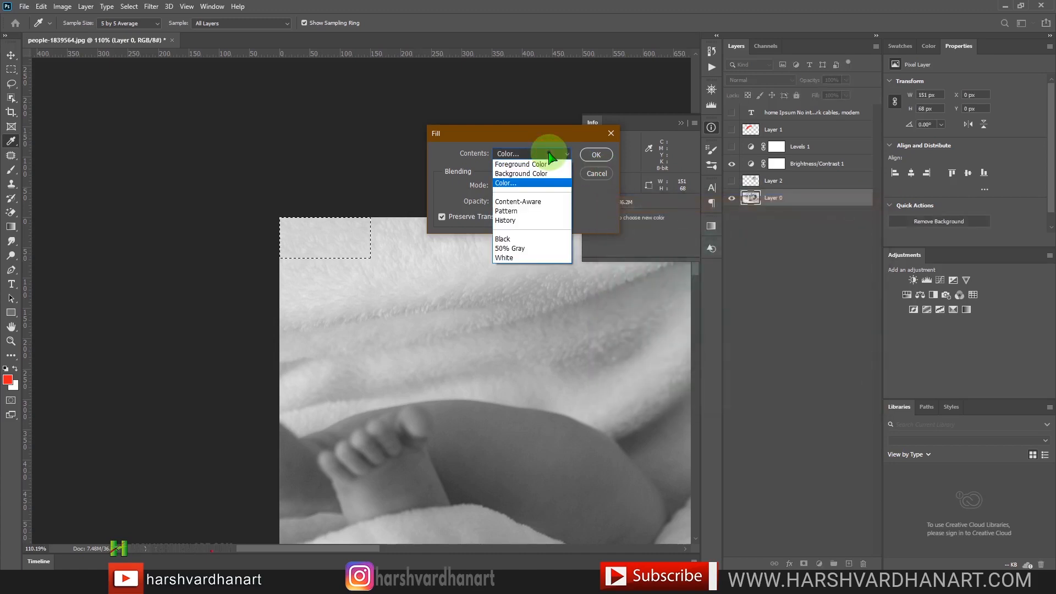
left_click(527, 202)
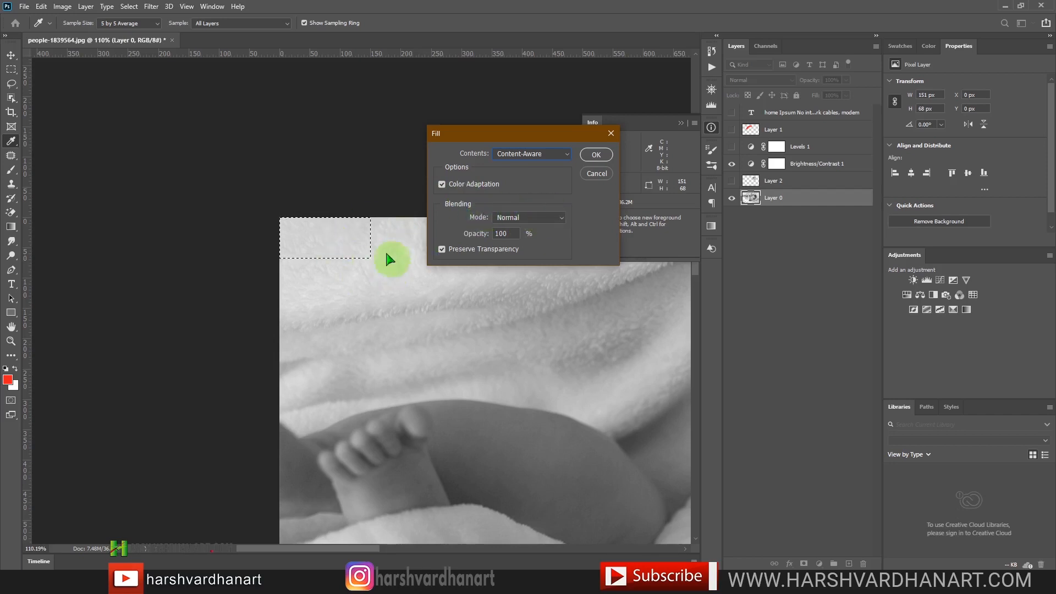
left_click(549, 219)
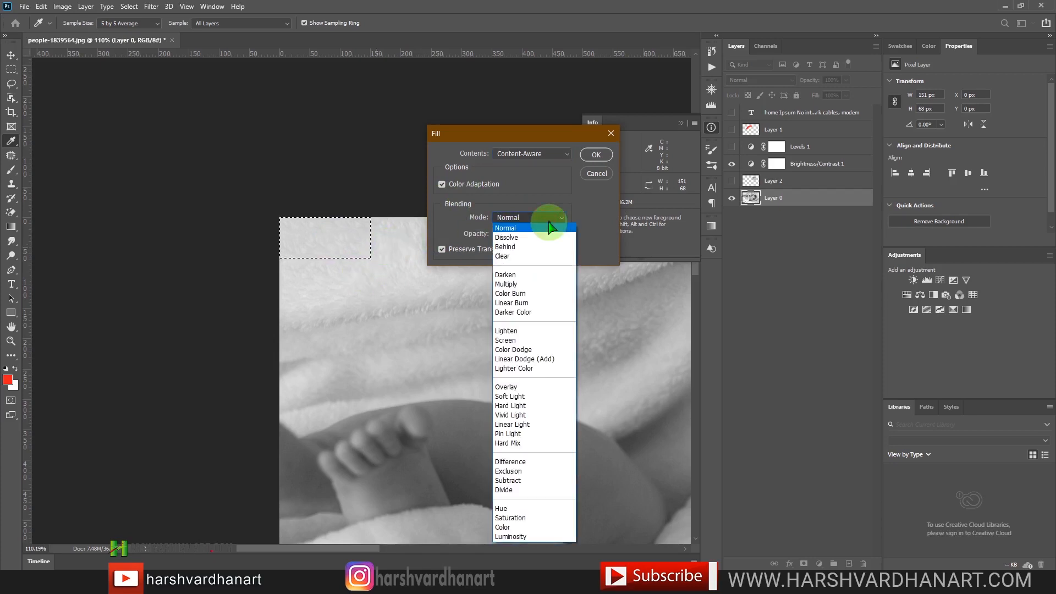
left_click(549, 224)
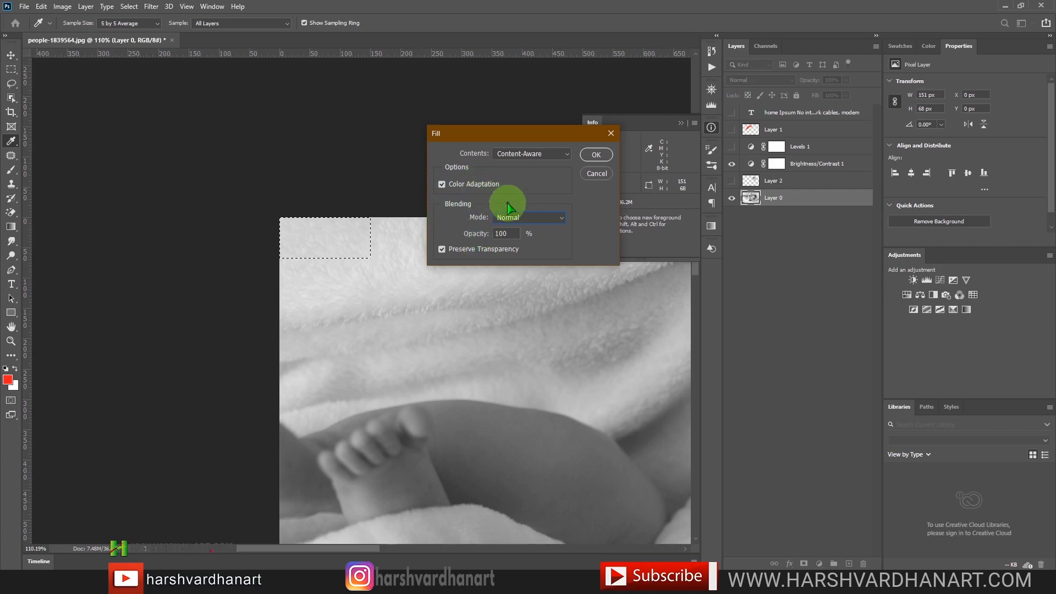
left_click(597, 176)
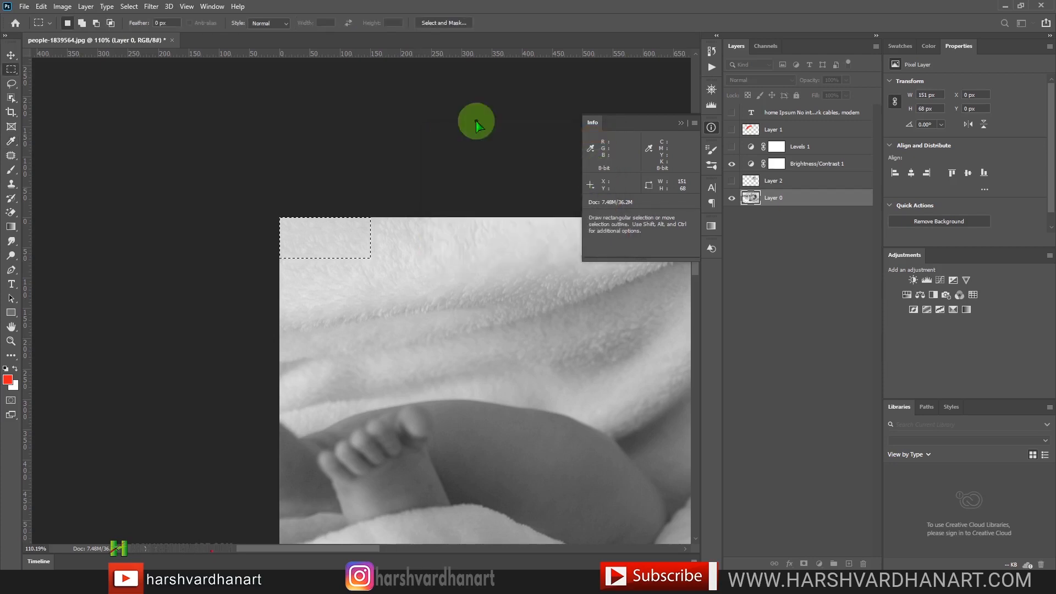
- Stroke the corner selection with a centered 1 px red outline, and deselect and reselect the area to inspect it
left_click(41, 7)
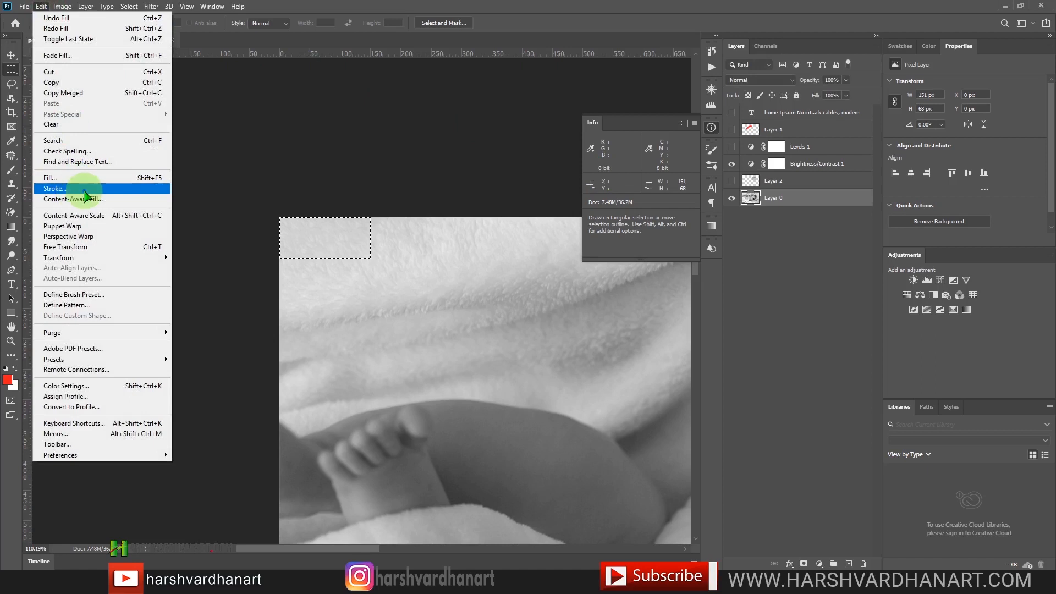
left_click(55, 189)
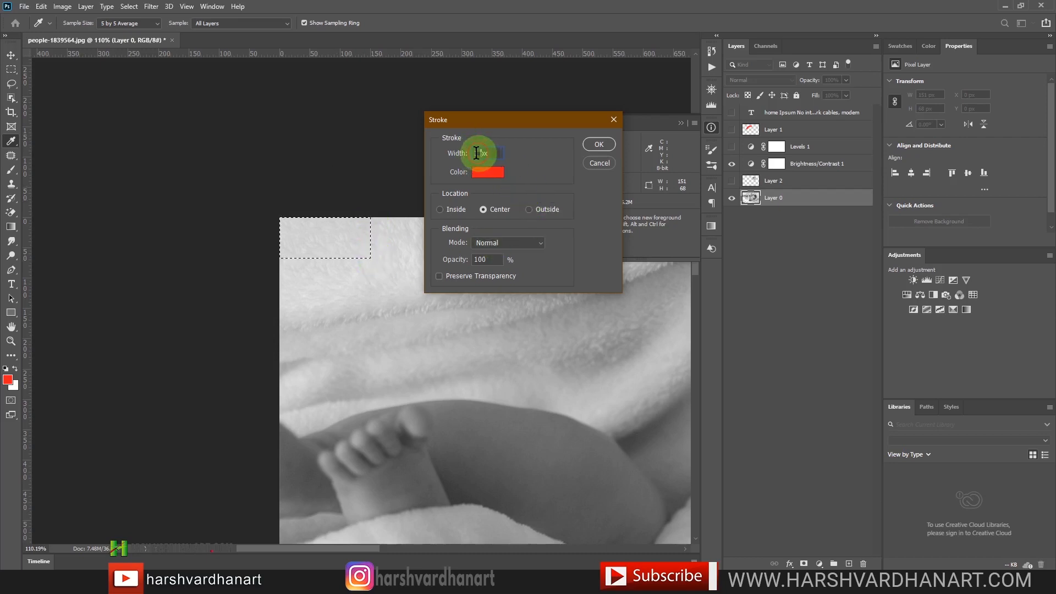
double_click(477, 153)
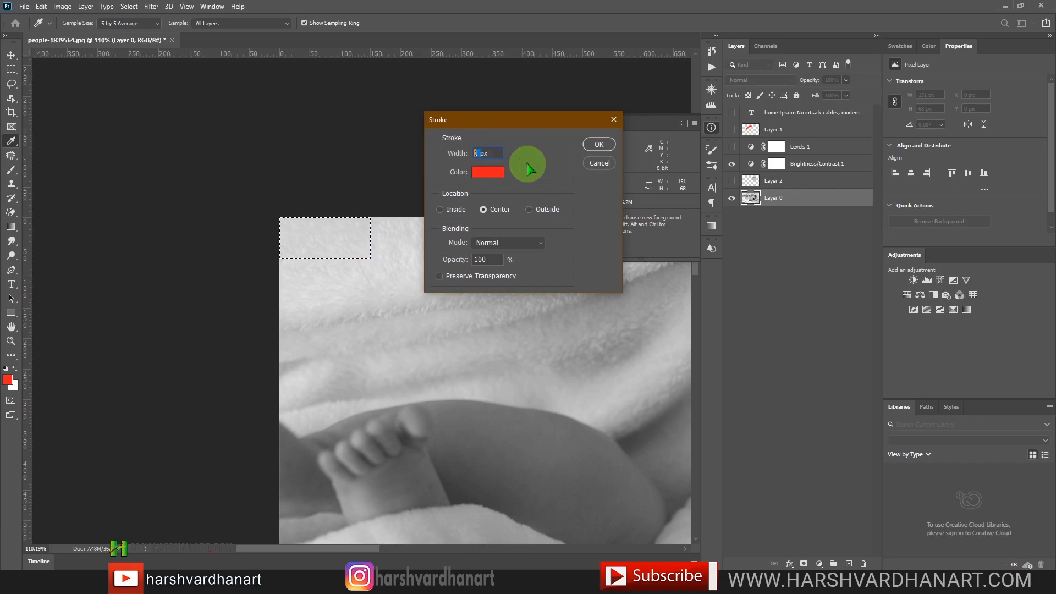
left_click(599, 145)
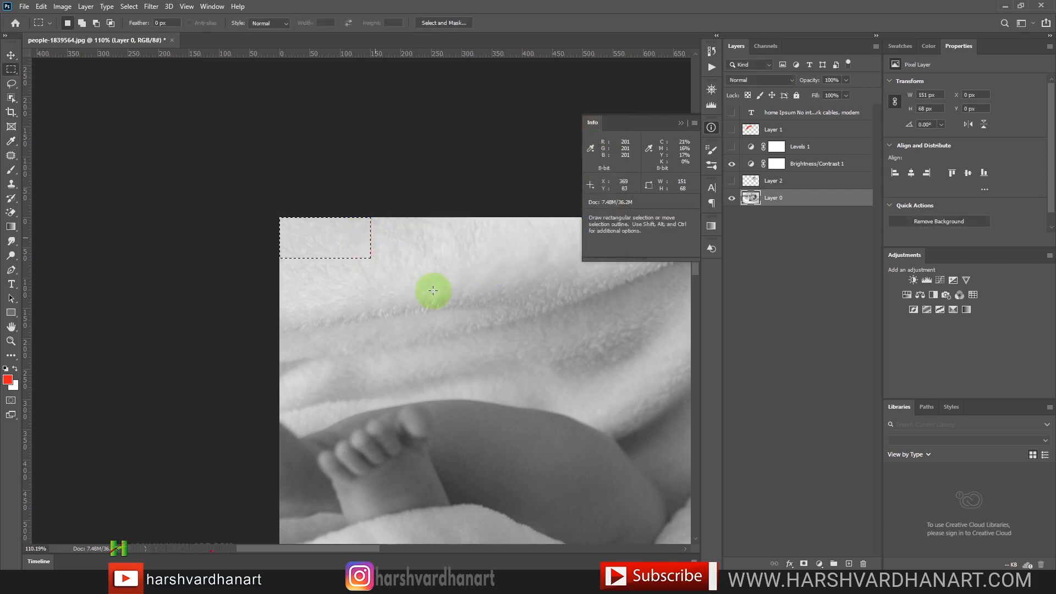
key("ctrl+d")
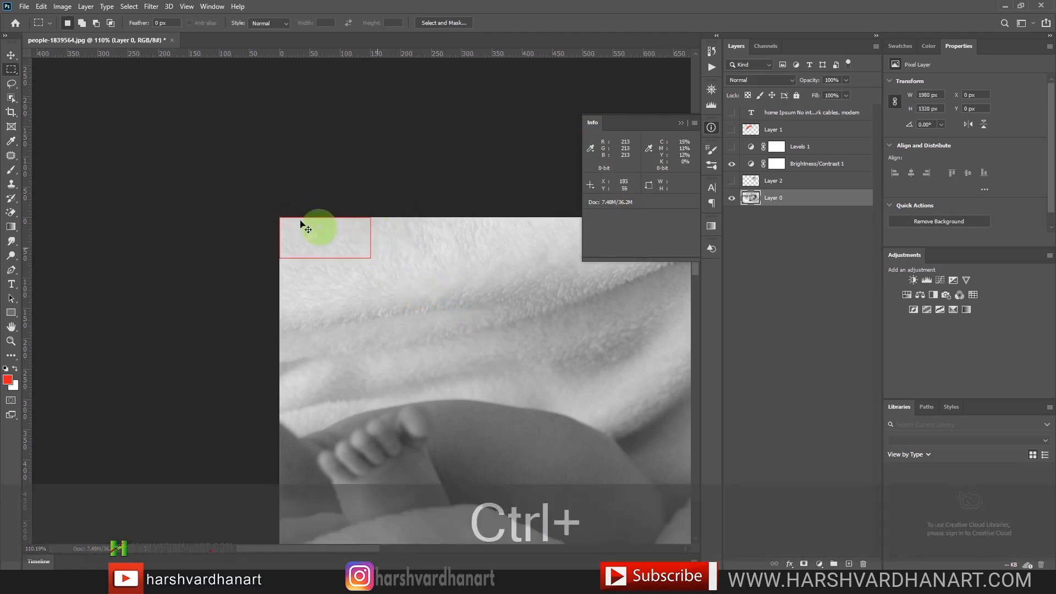
key("ctrl+shift+d")
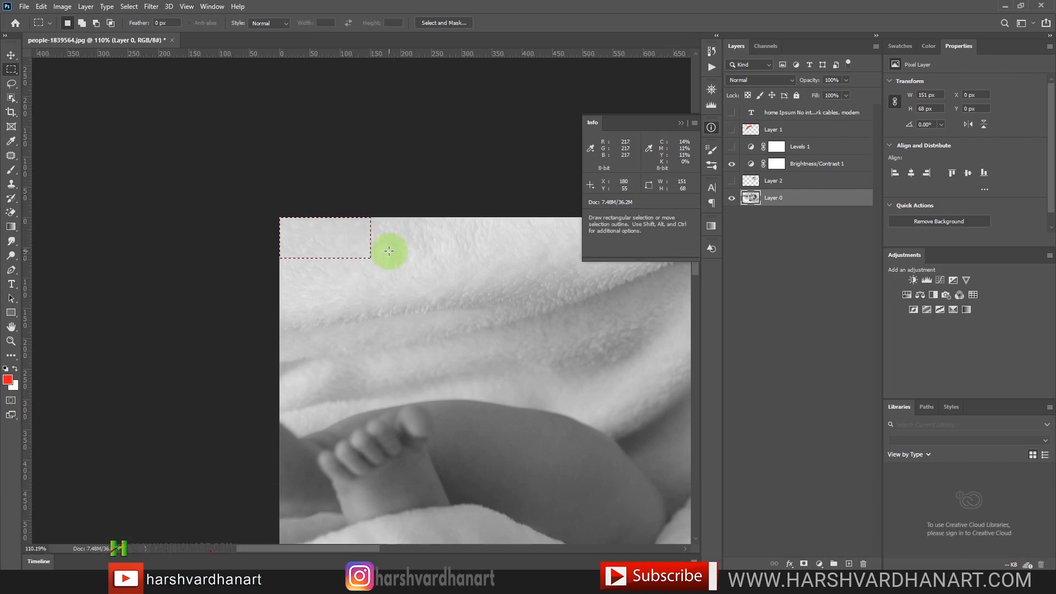
- Start a new stroke for the corner selection with a width of 10 px and the green color 47ff1c
left_click(42, 7)
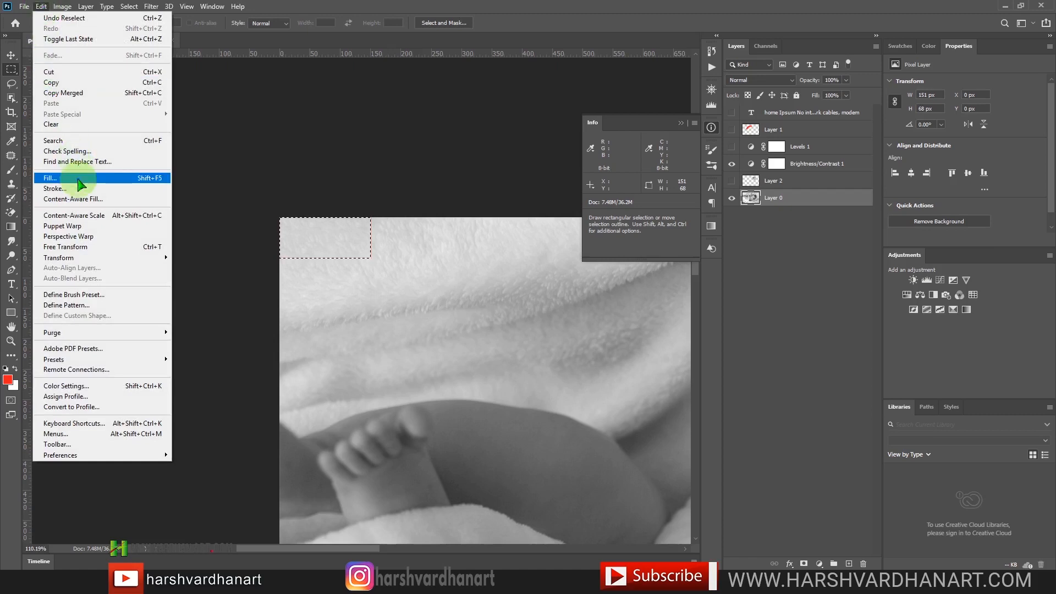
left_click(55, 188)
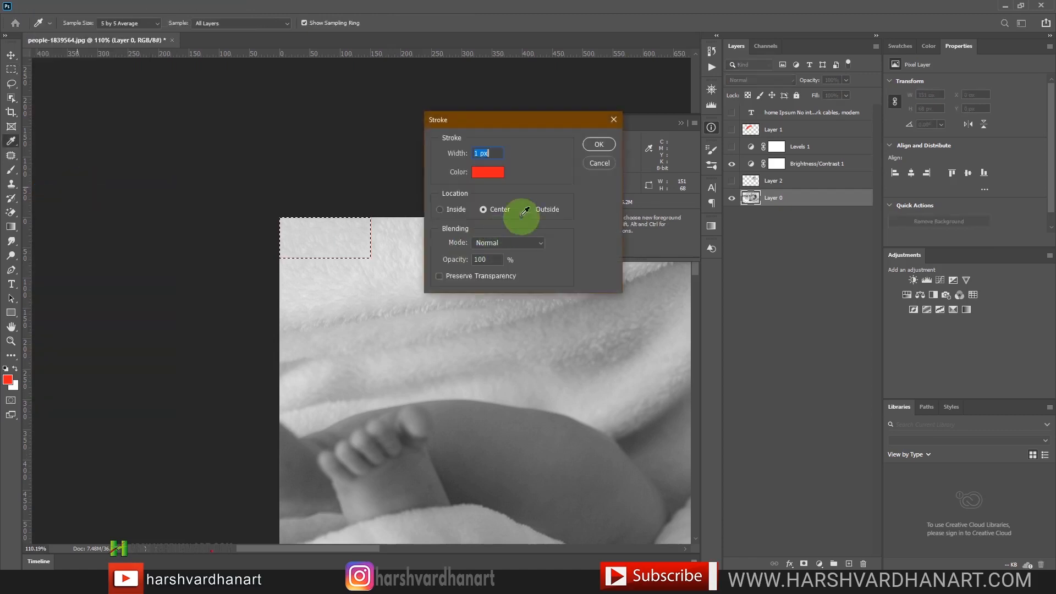
left_click(481, 153)
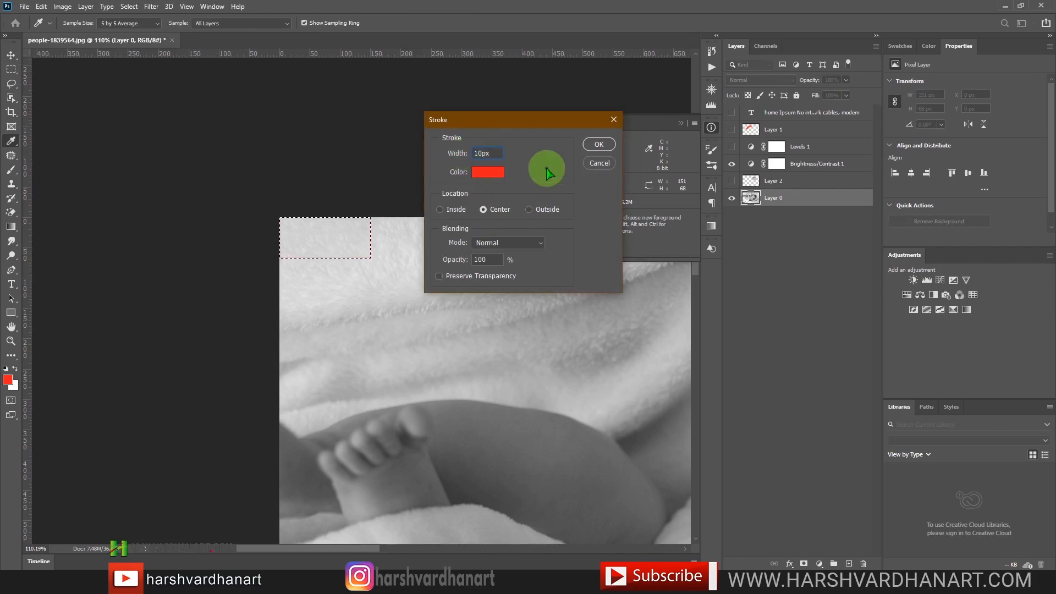
left_click(496, 177)
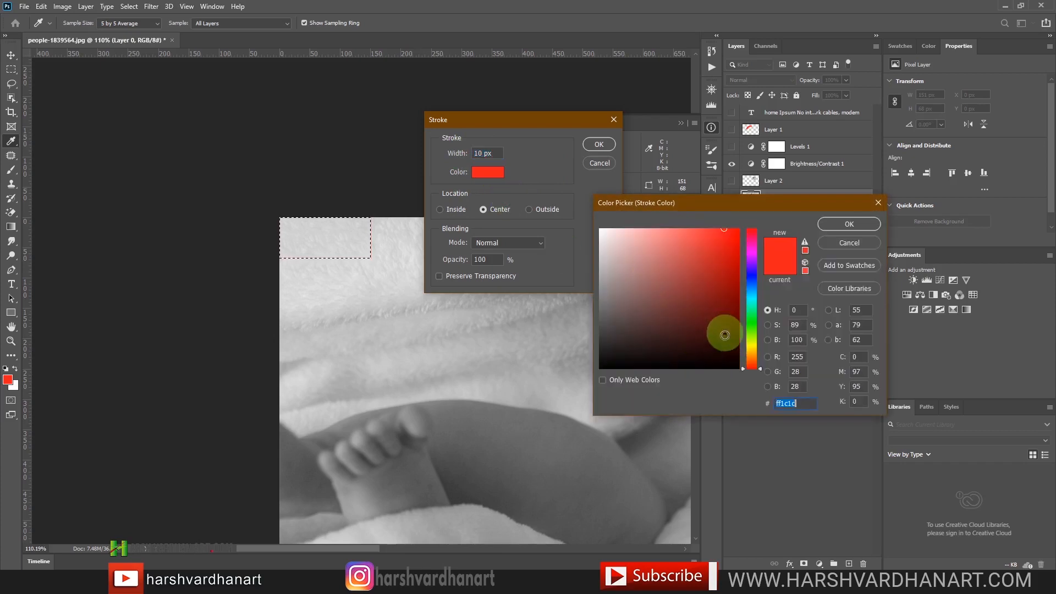
left_click(751, 327)
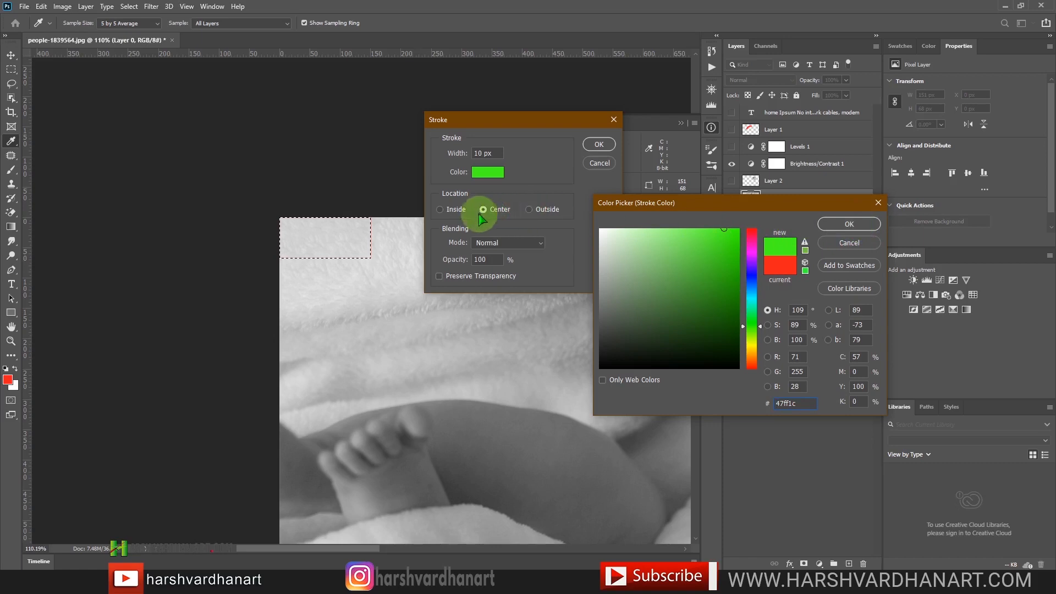
key("Return")
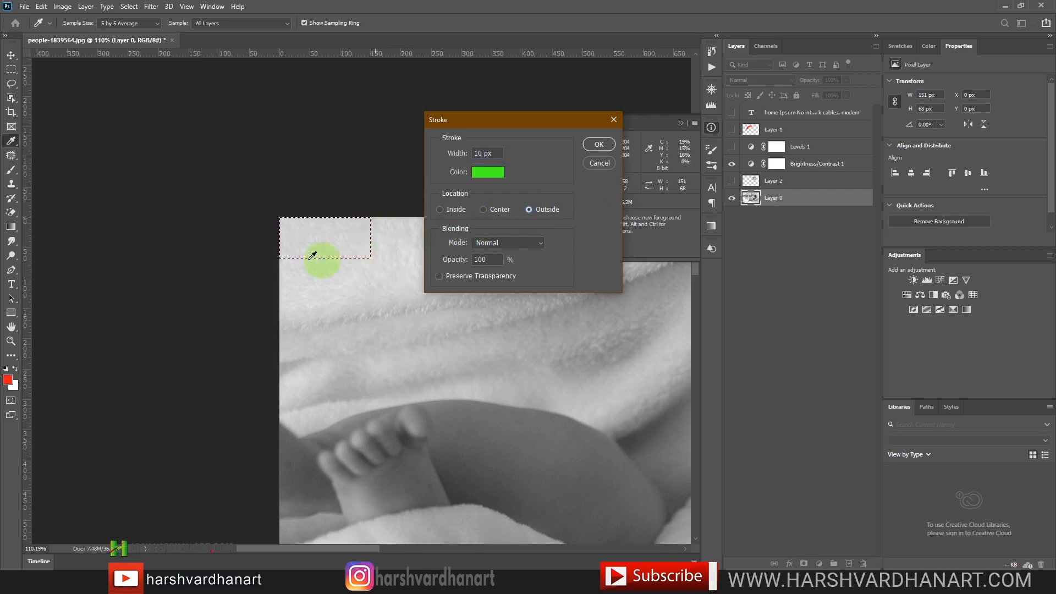
- Place the stroke outside the corner selection, keep Normal mode at 100% opacity, apply it, and undo the stroke after inspecting it
left_click(484, 209)
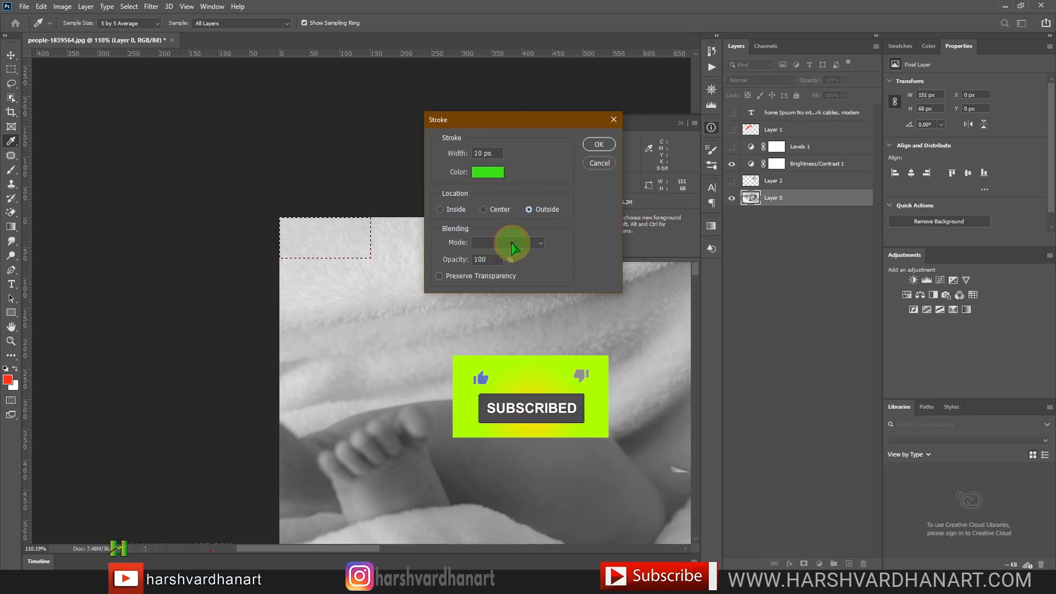
left_click(512, 246)
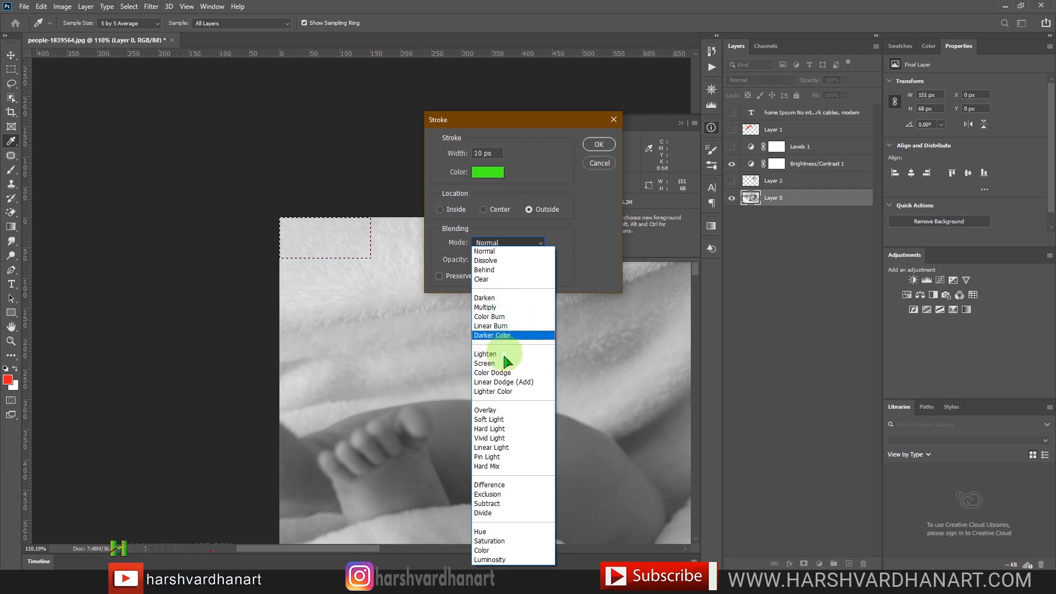
left_click(565, 248)
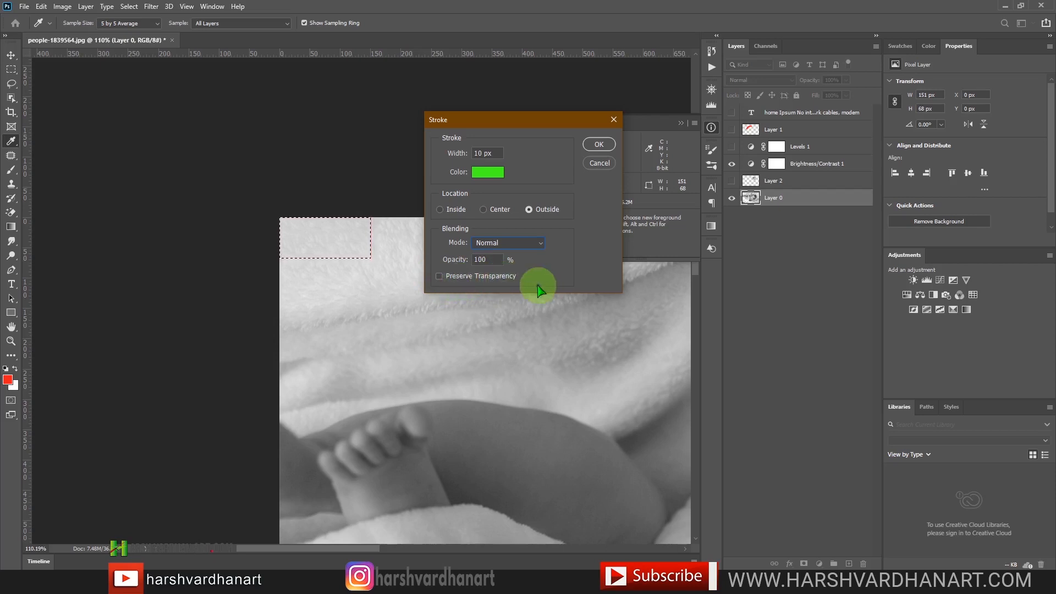
left_click(601, 146)
key("m")
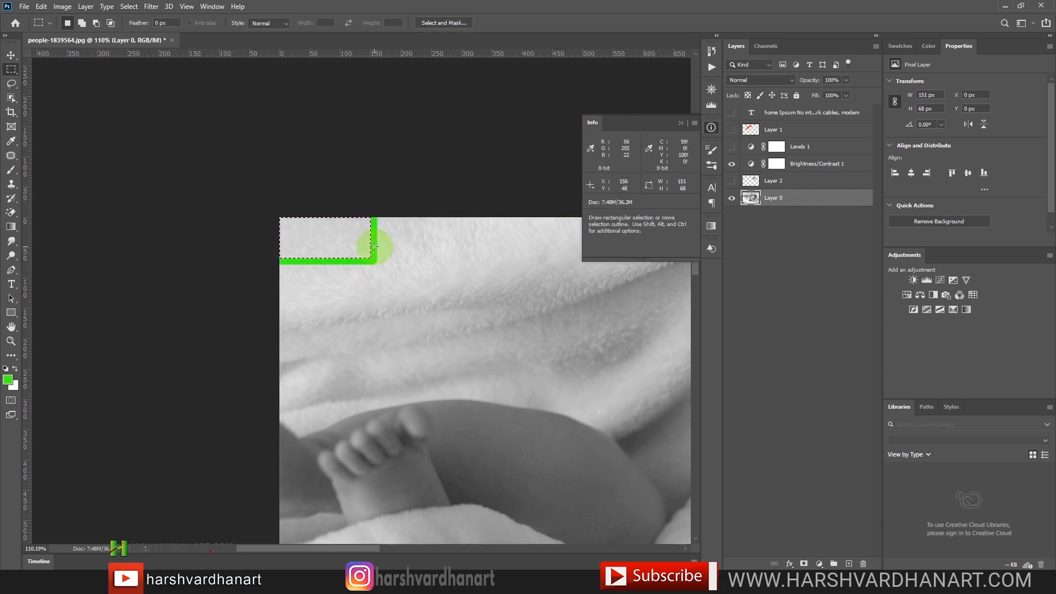
key("ctrl+shift+d")
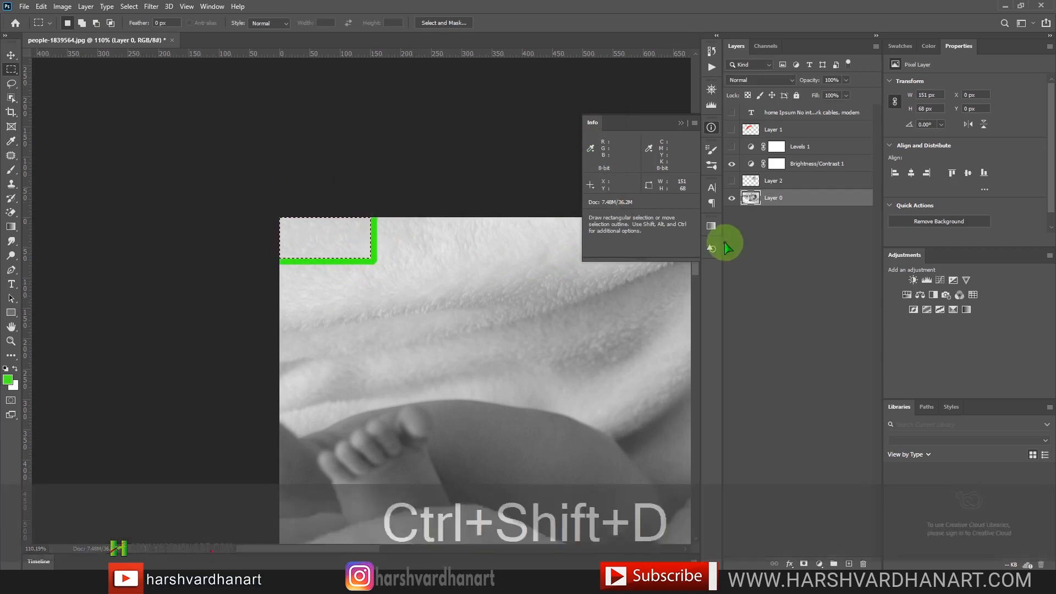
key("ctrl+z")
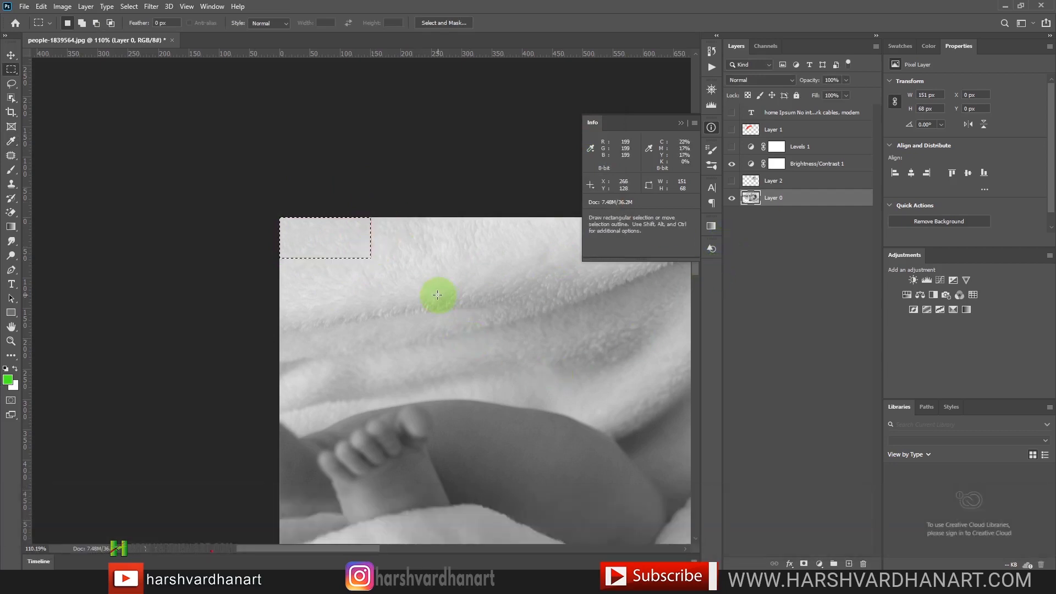
- Select a rectangle about 102 by 84 px on the blanket, stroke it outside with 10 px green at 50% opacity, and undo the stroke
left_click_drag(437, 288, 499, 338)
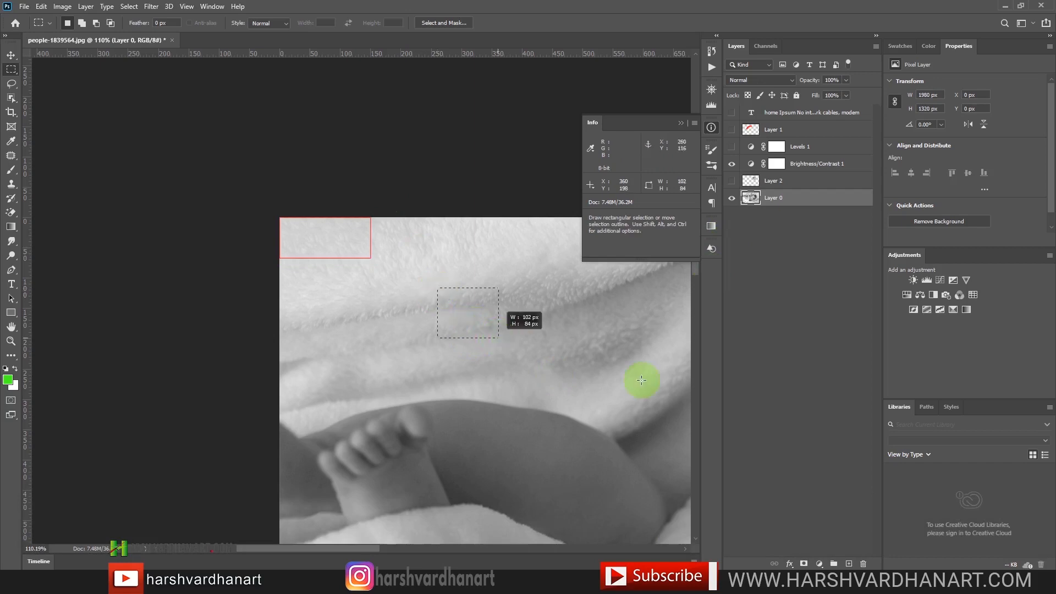
key("ctrl+d")
left_click(42, 6)
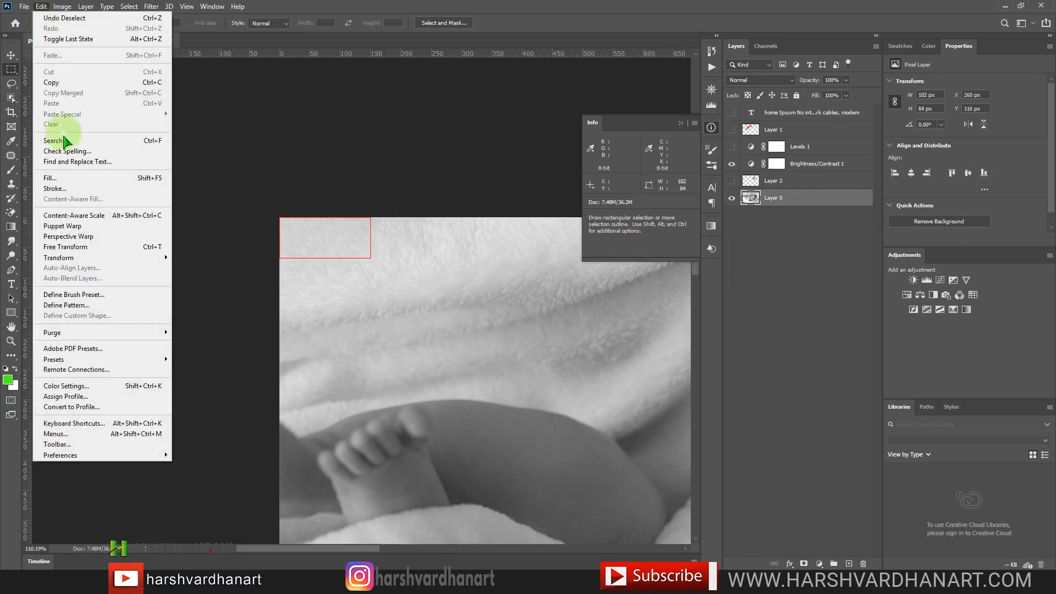
left_click(70, 188)
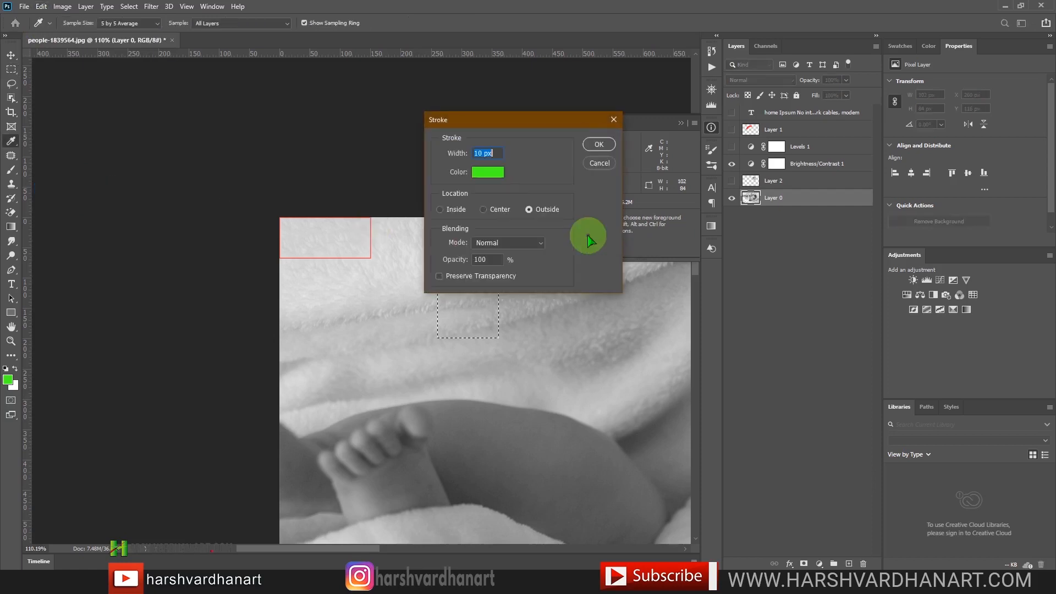
double_click(486, 259)
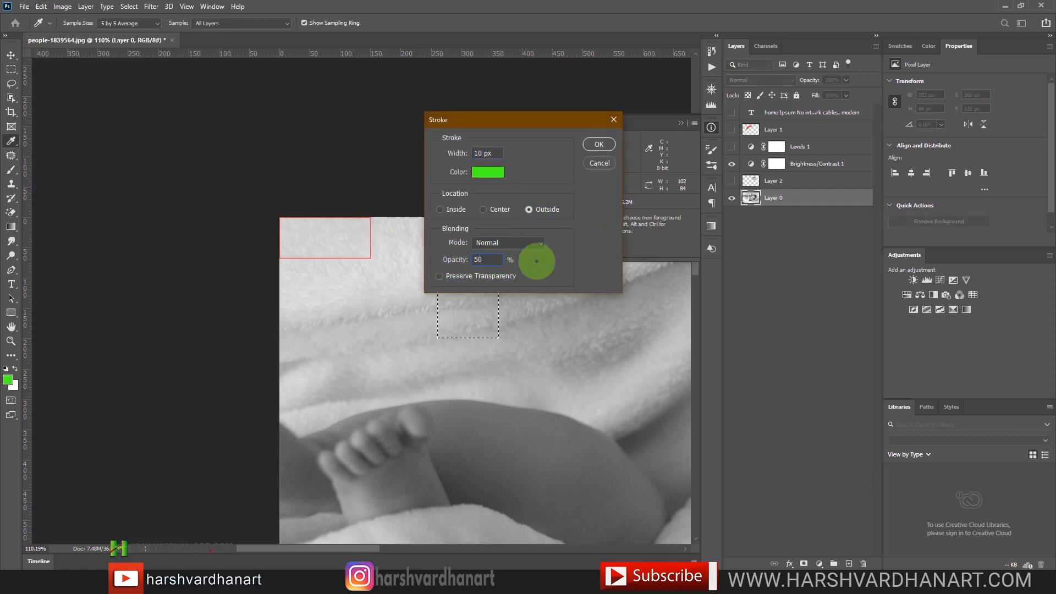
left_click(600, 146)
key("m")
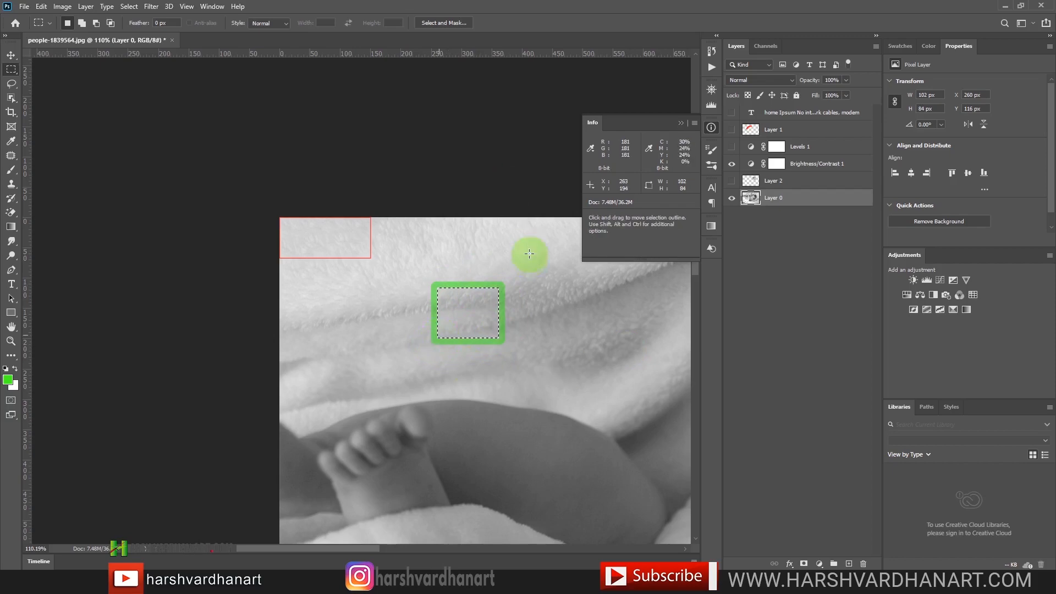
key("ctrl+z")
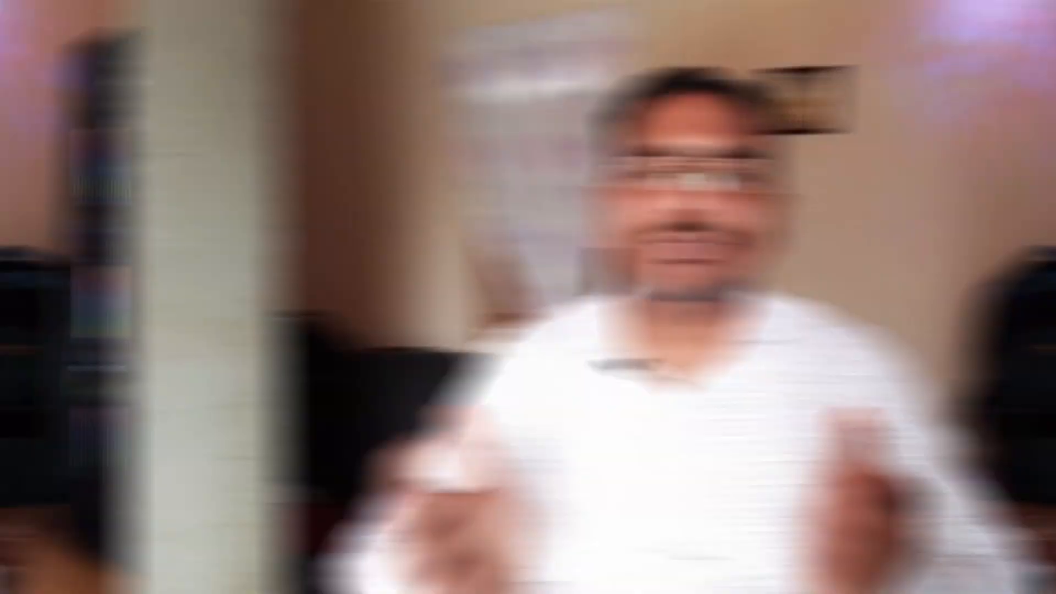